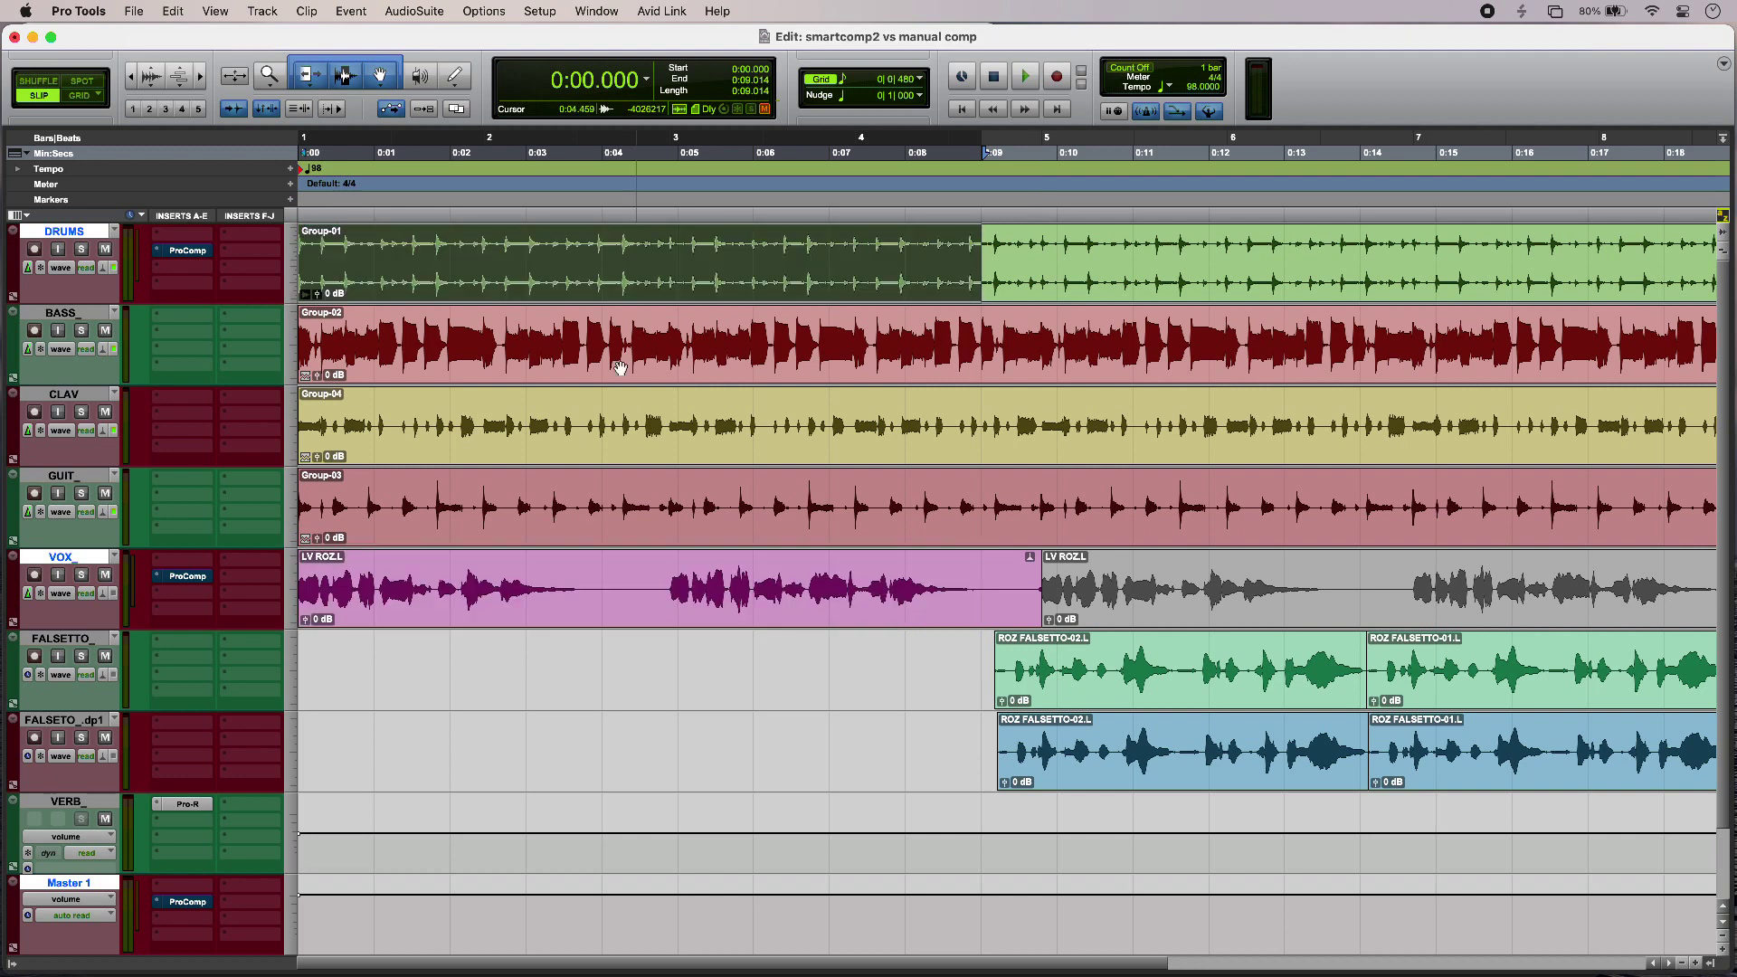
# Open the Pro Compressor on the DRUMS track and play back the selected passage to hear the drums
pyautogui.press('space')
pyautogui.click(193, 253)
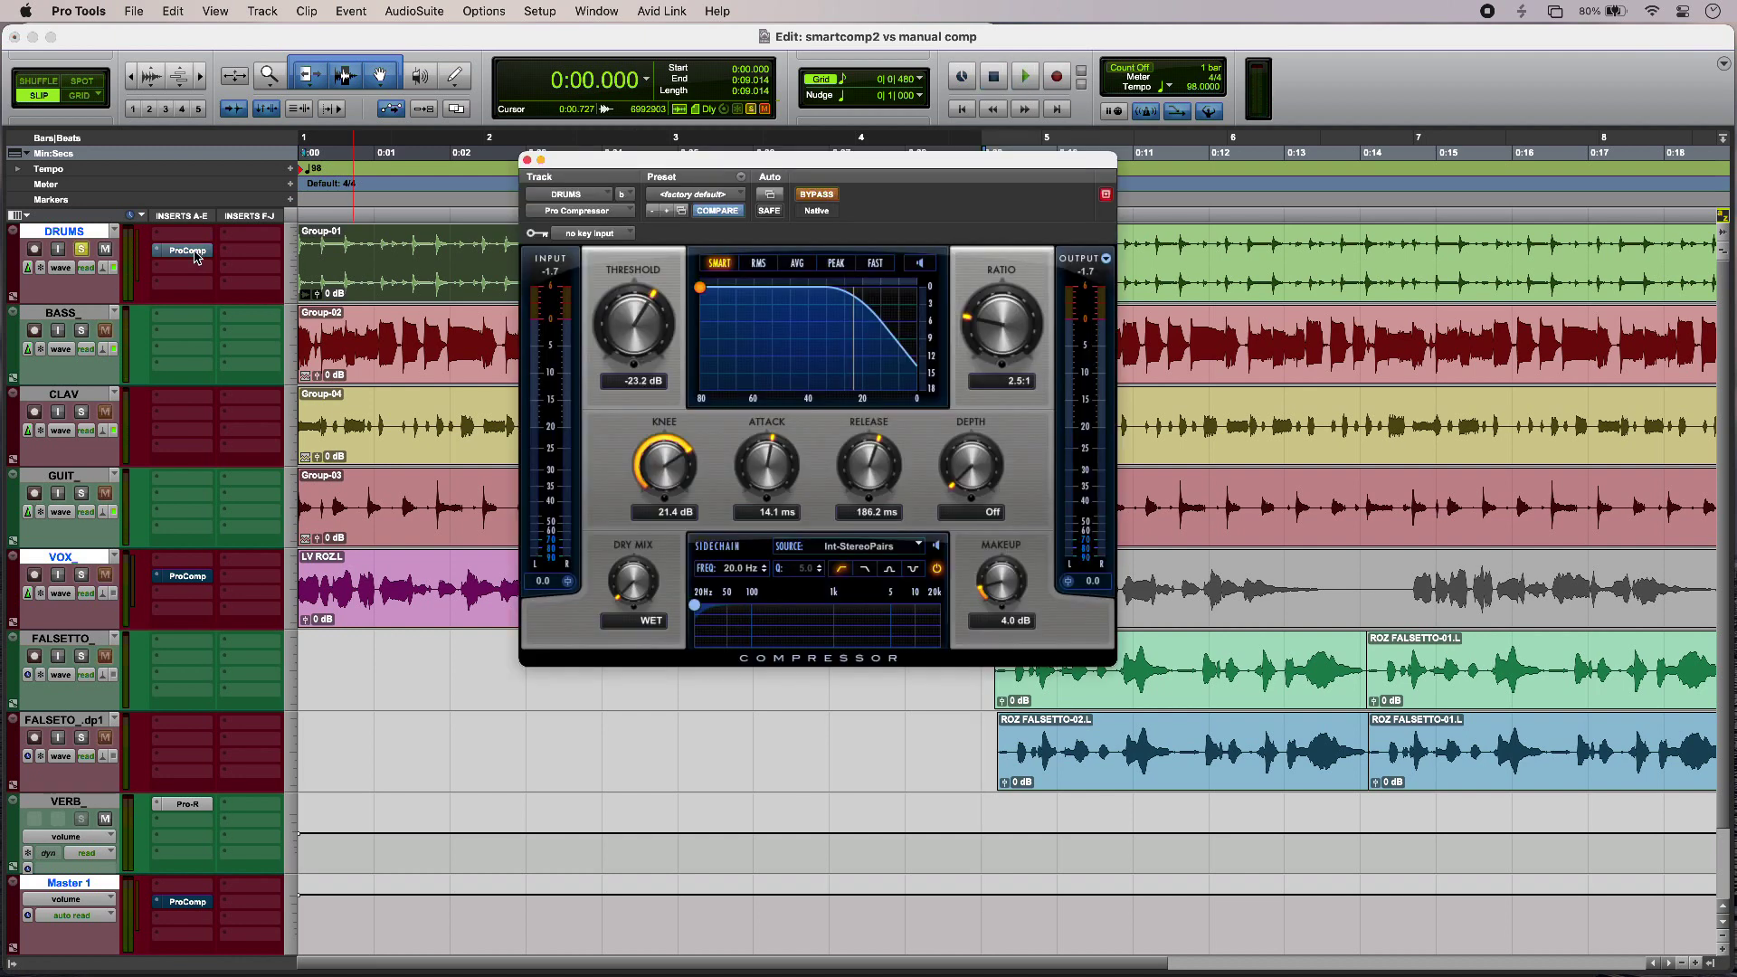
pyautogui.press('space')
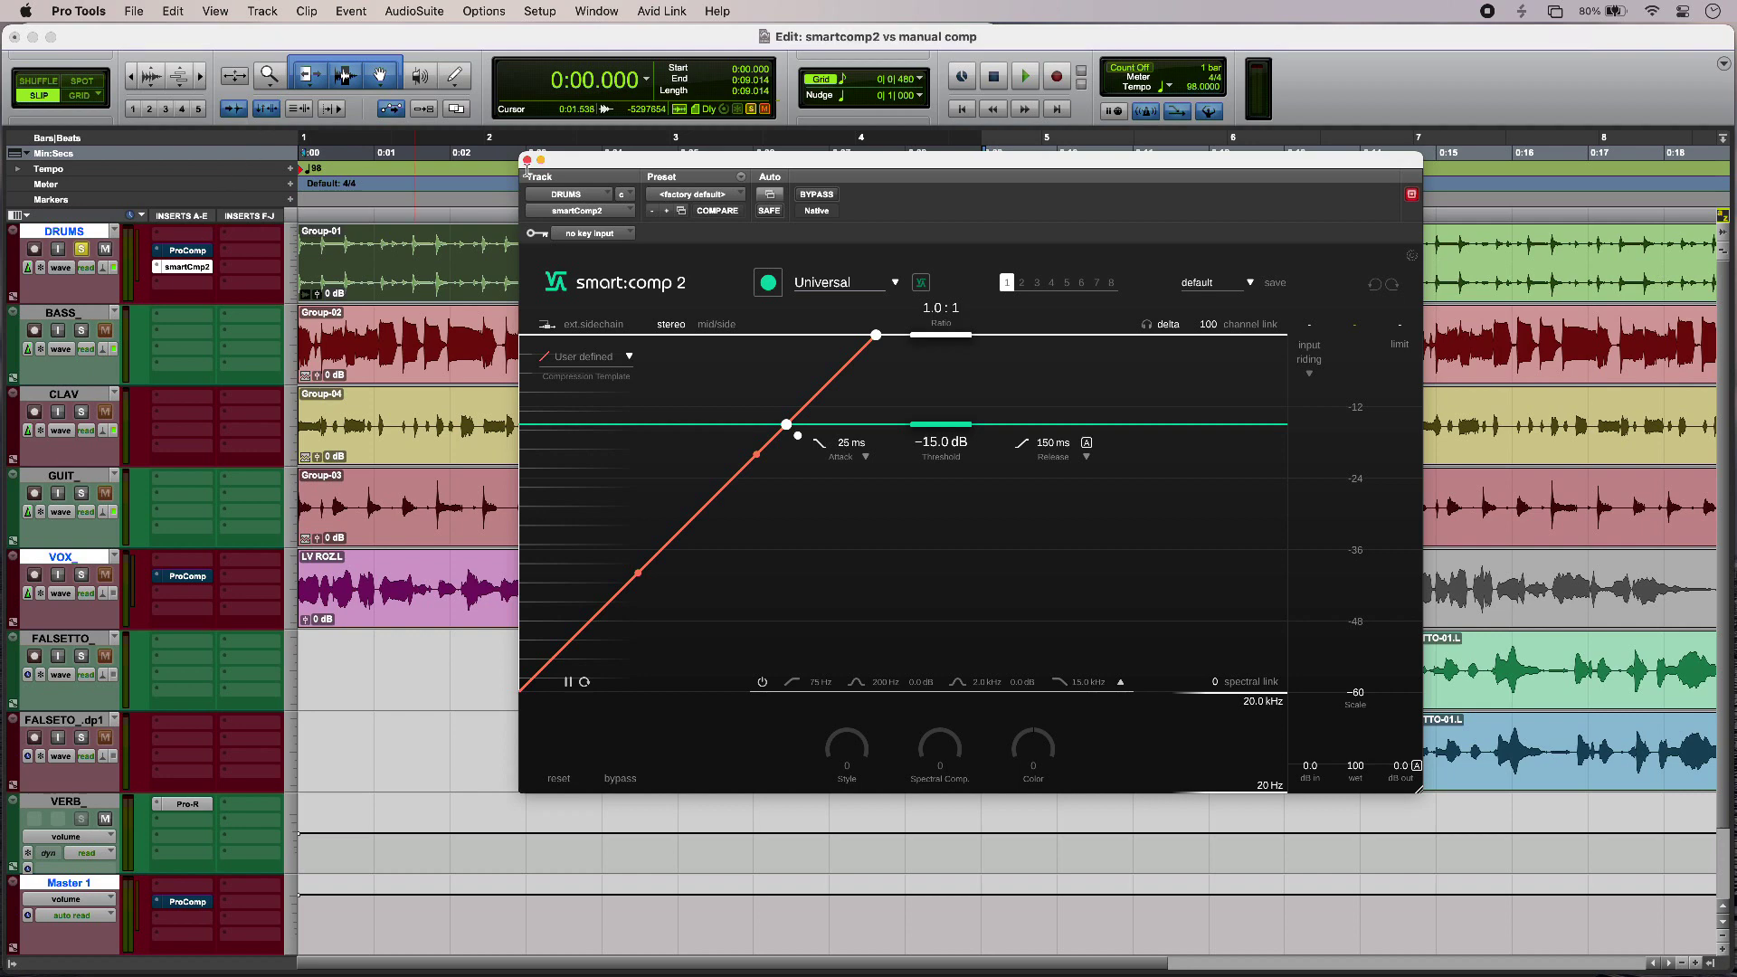
# Set the smart:comp 2 profile on the DRUMS track to Bus | Drums and run its learning process during playback
pyautogui.click(845, 286)
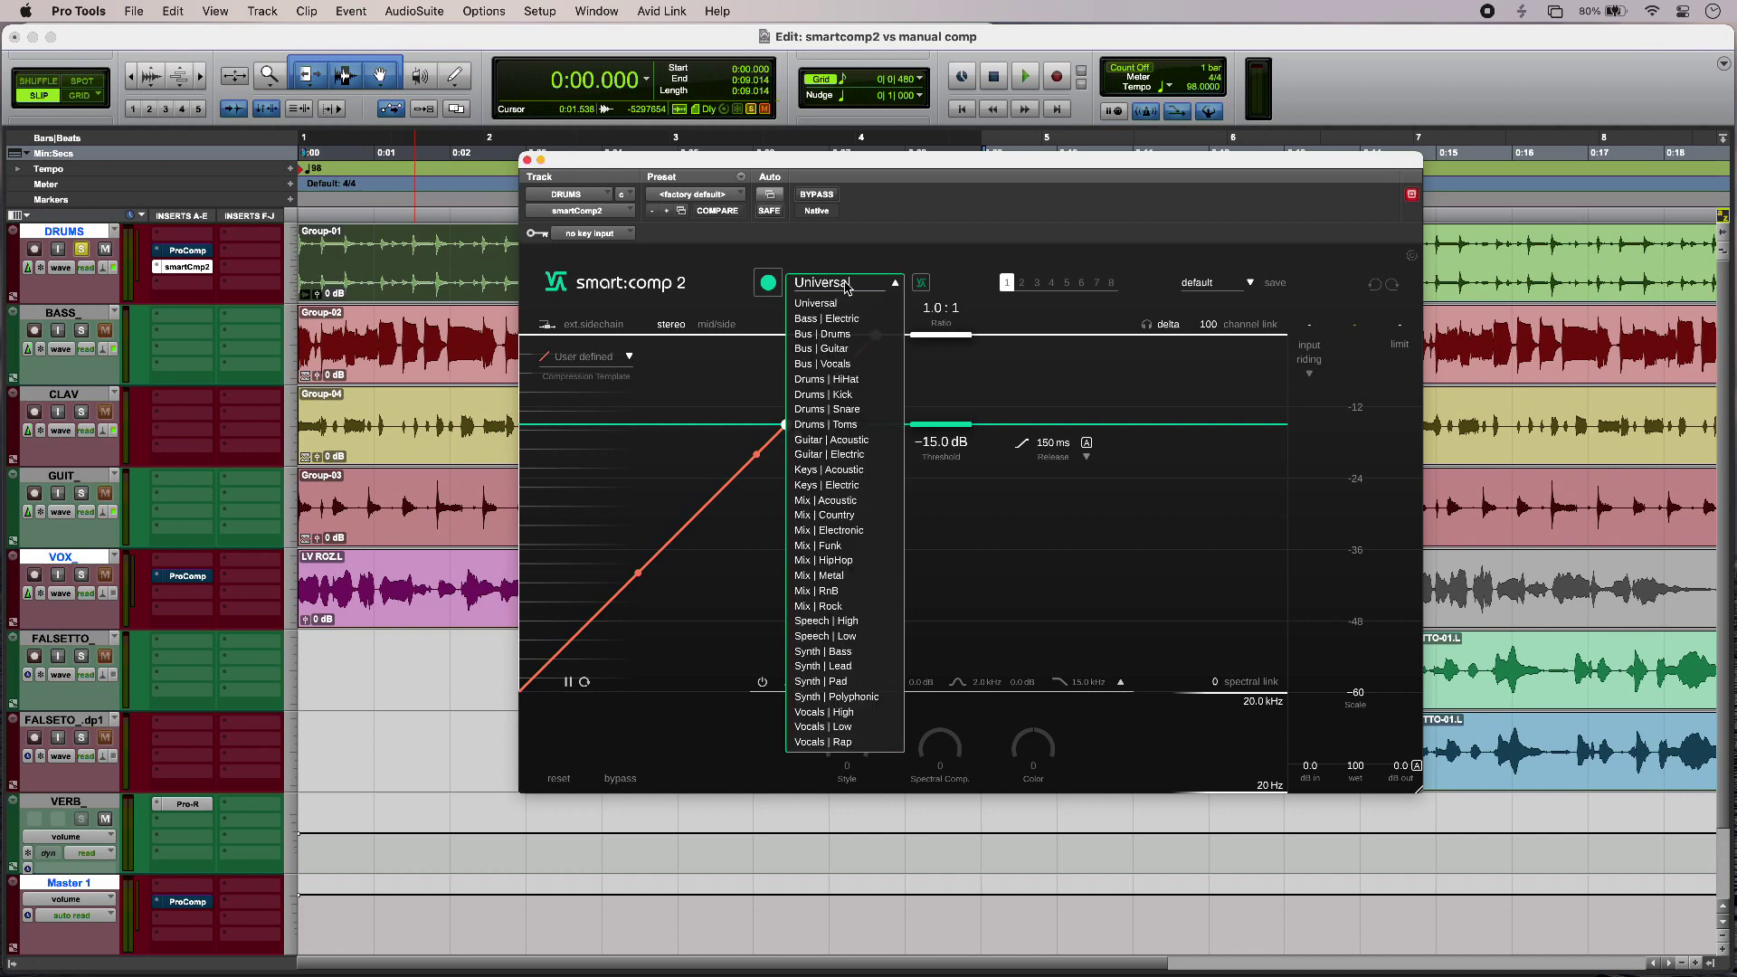
pyautogui.click(844, 334)
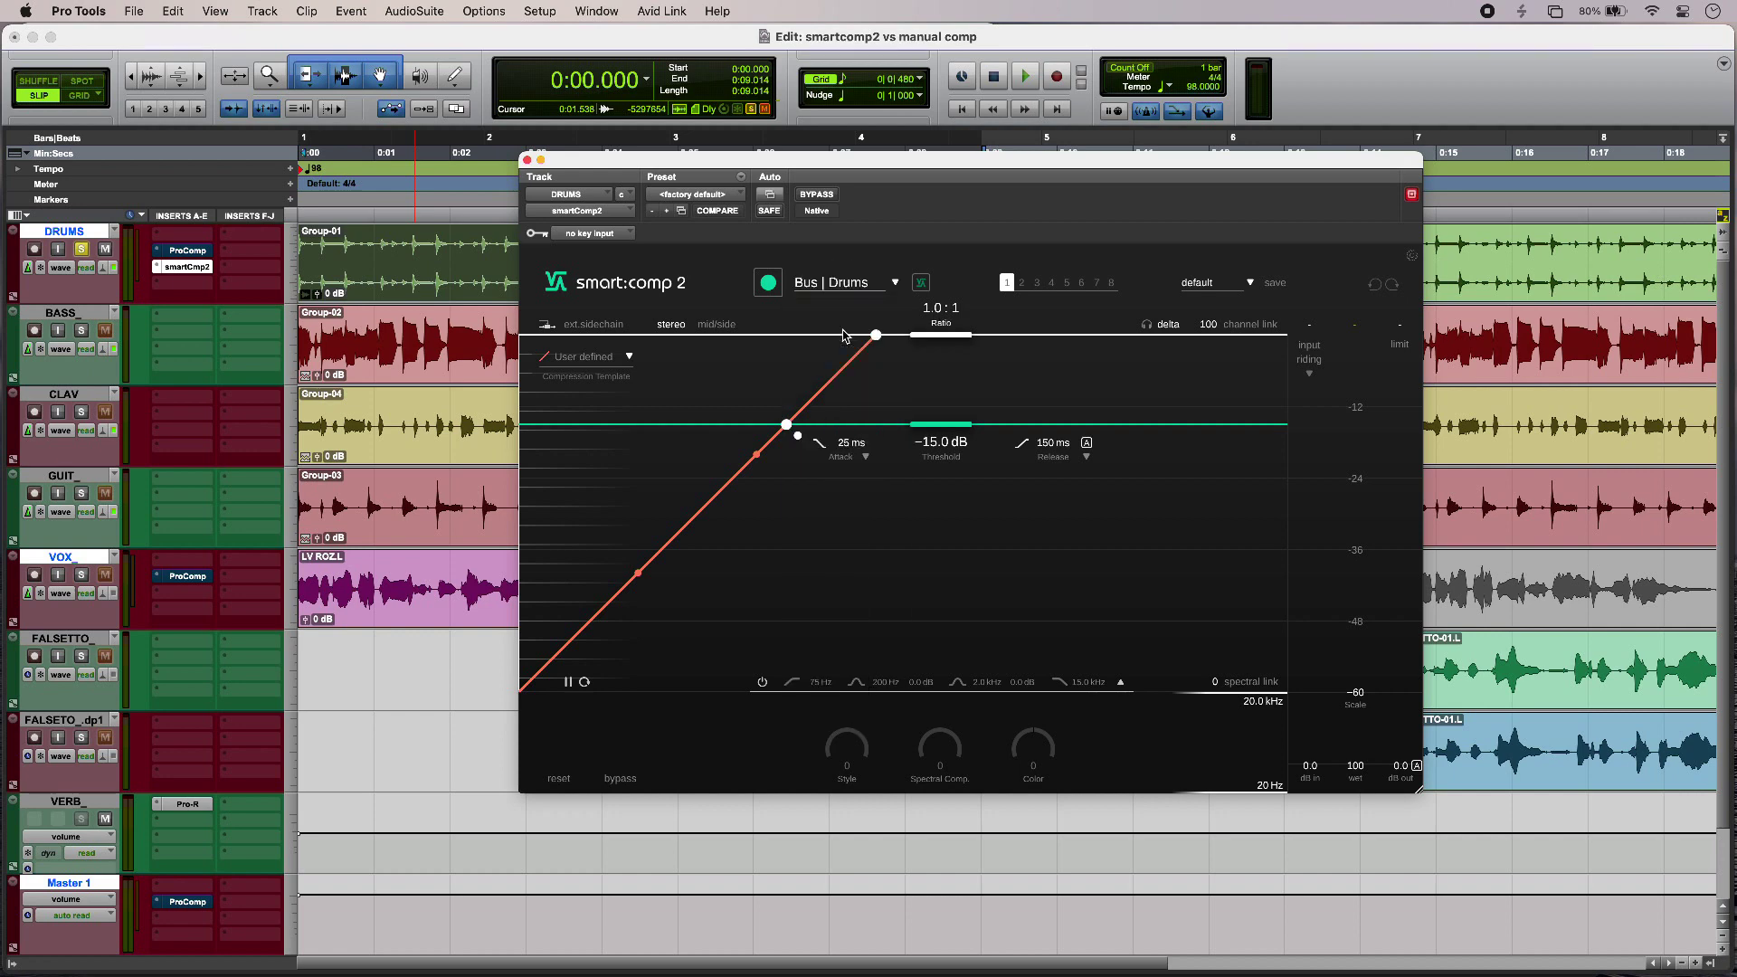
pyautogui.press('space')
pyautogui.click(768, 285)
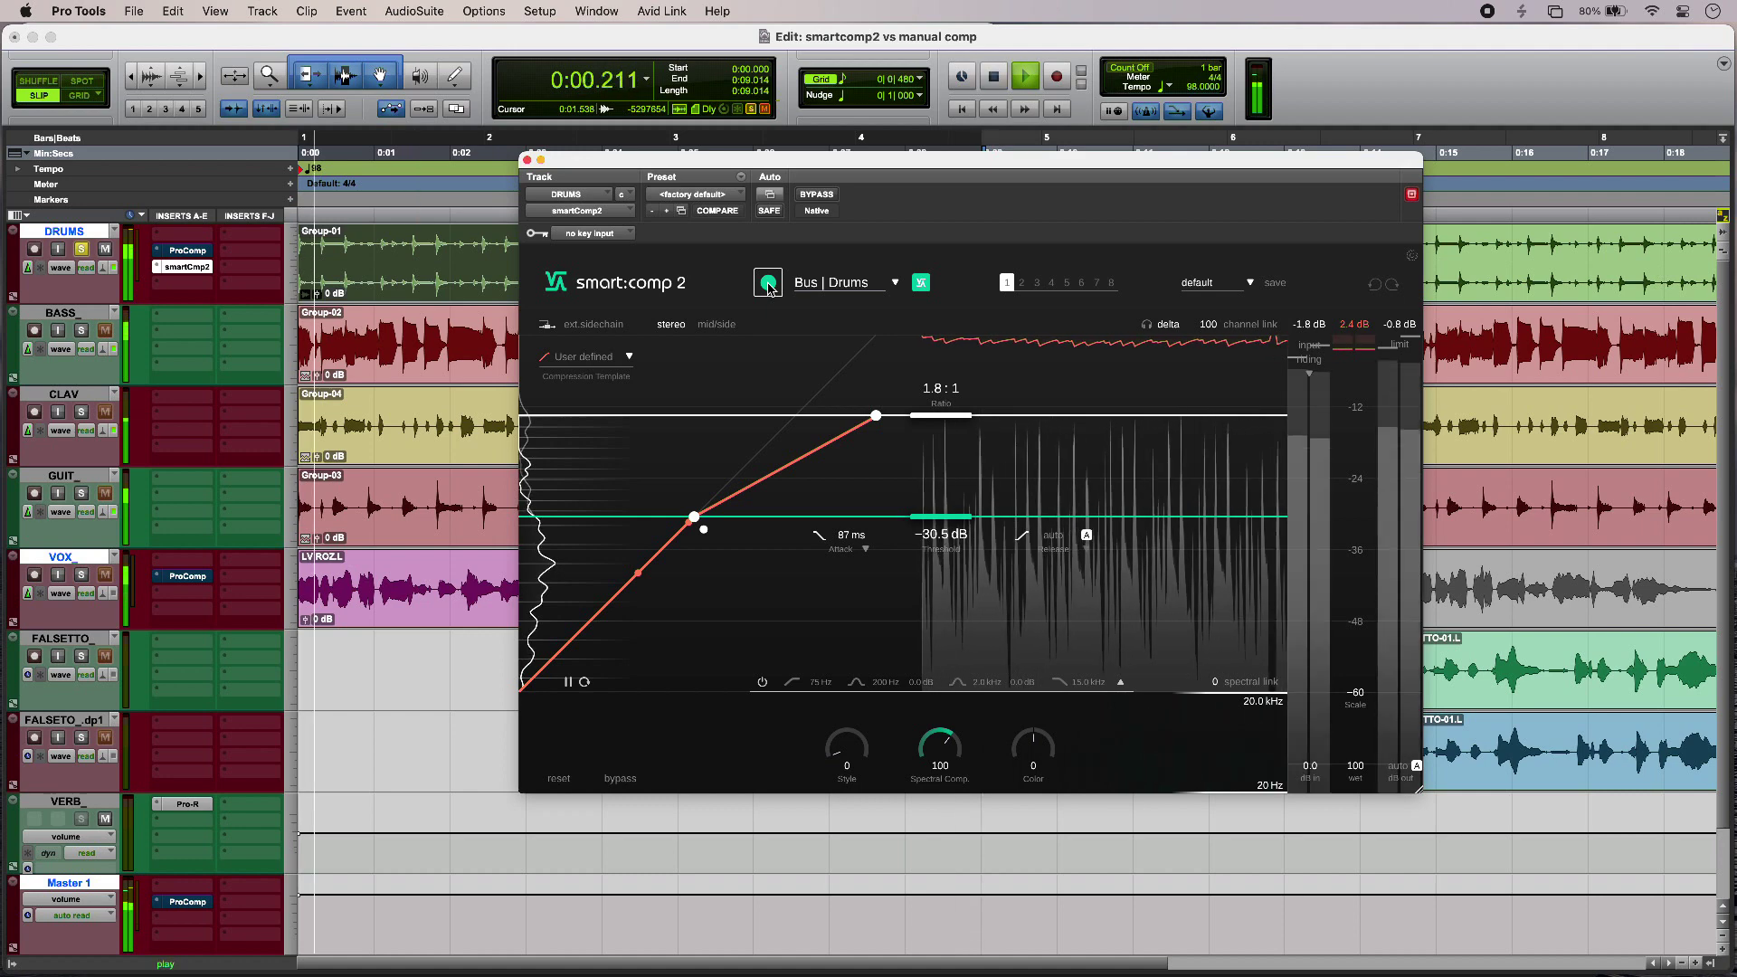
pyautogui.press('space')
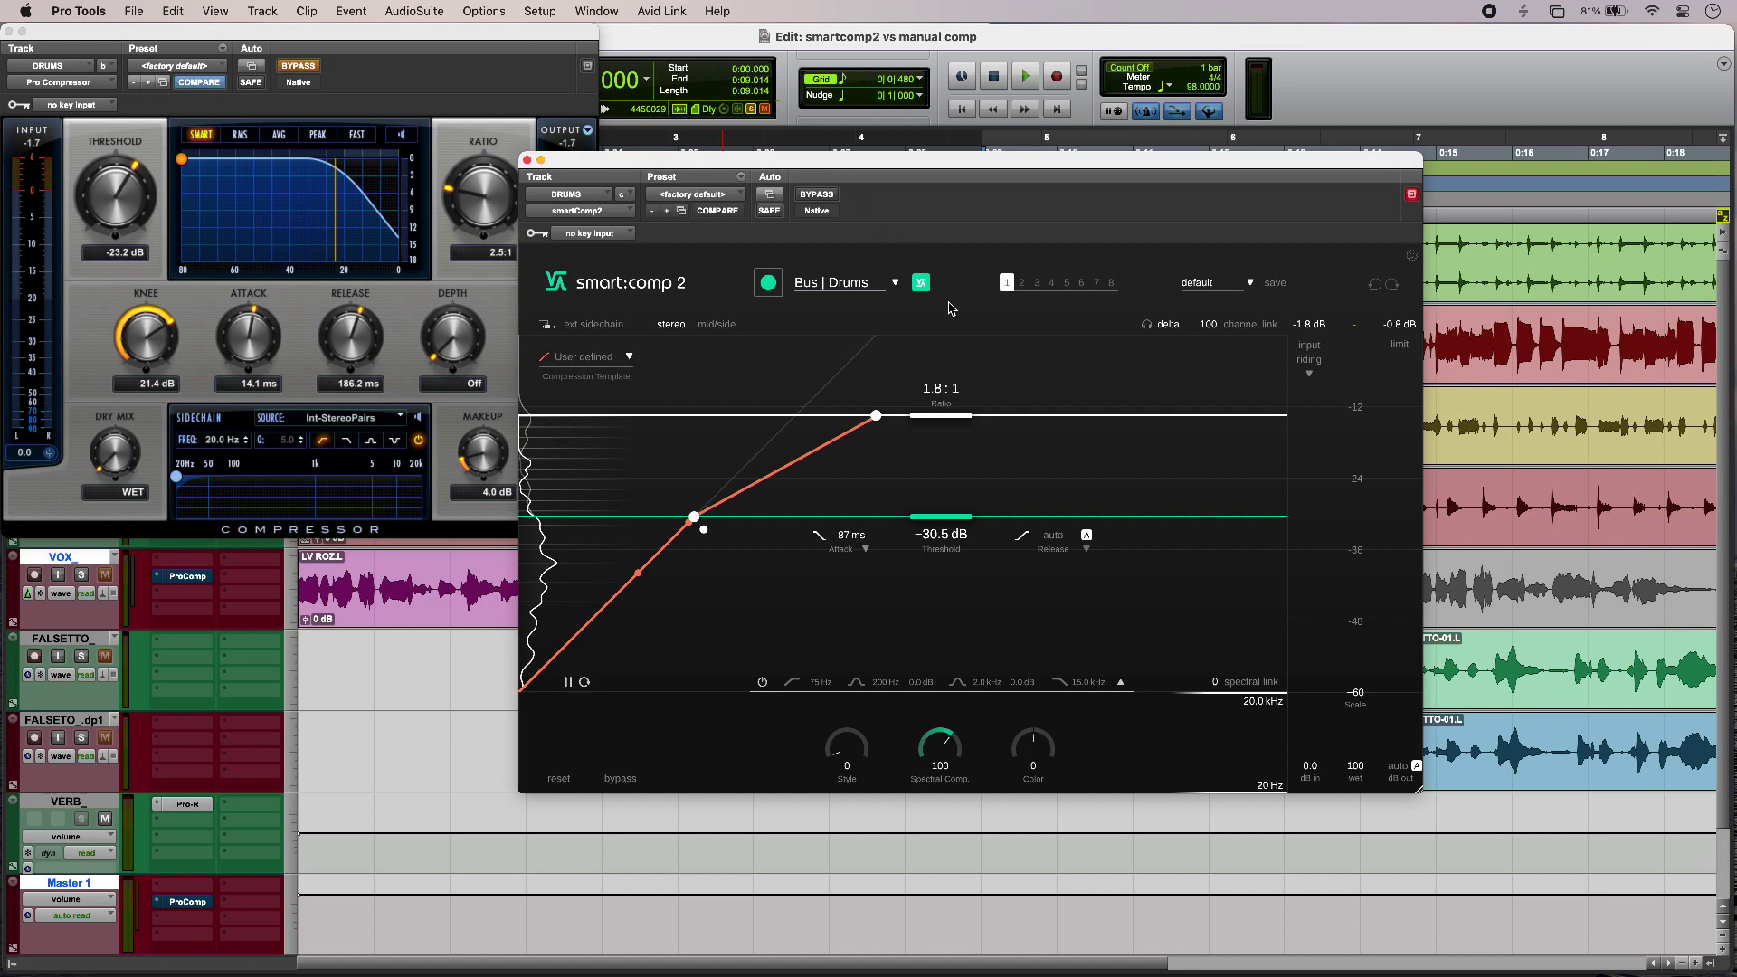
# Expand the attack settings and turn off automatic release in the drum track's smart:comp 2
pyautogui.click(864, 550)
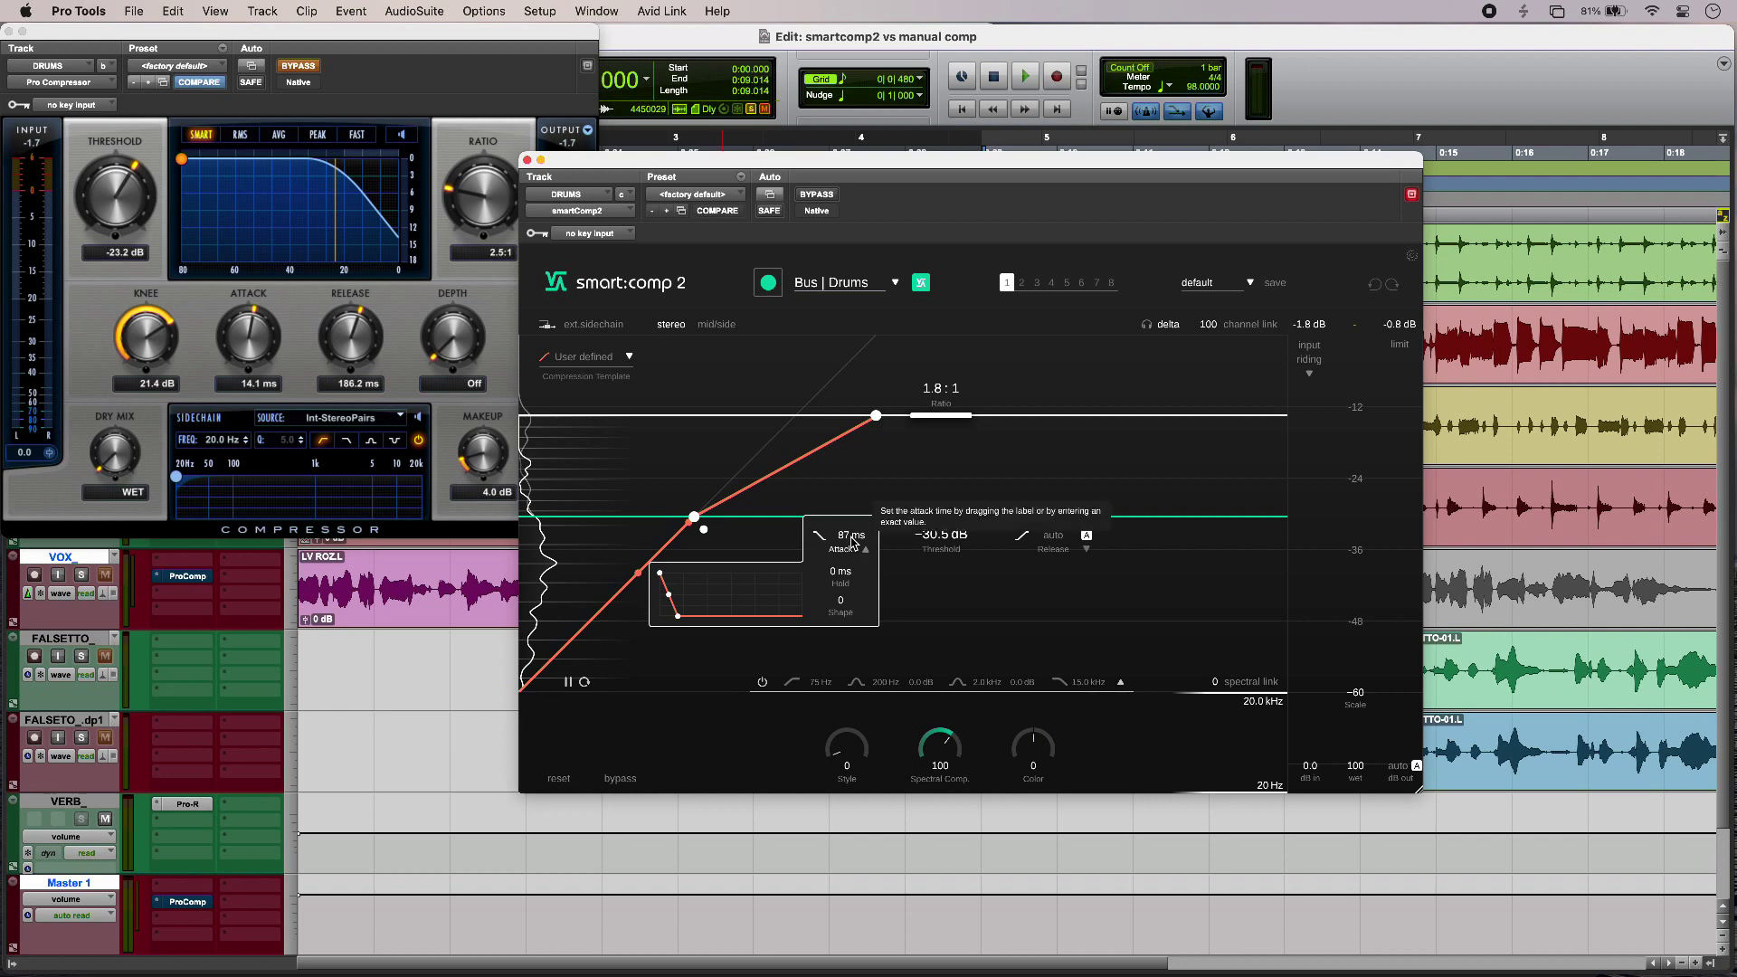
pyautogui.click(1087, 535)
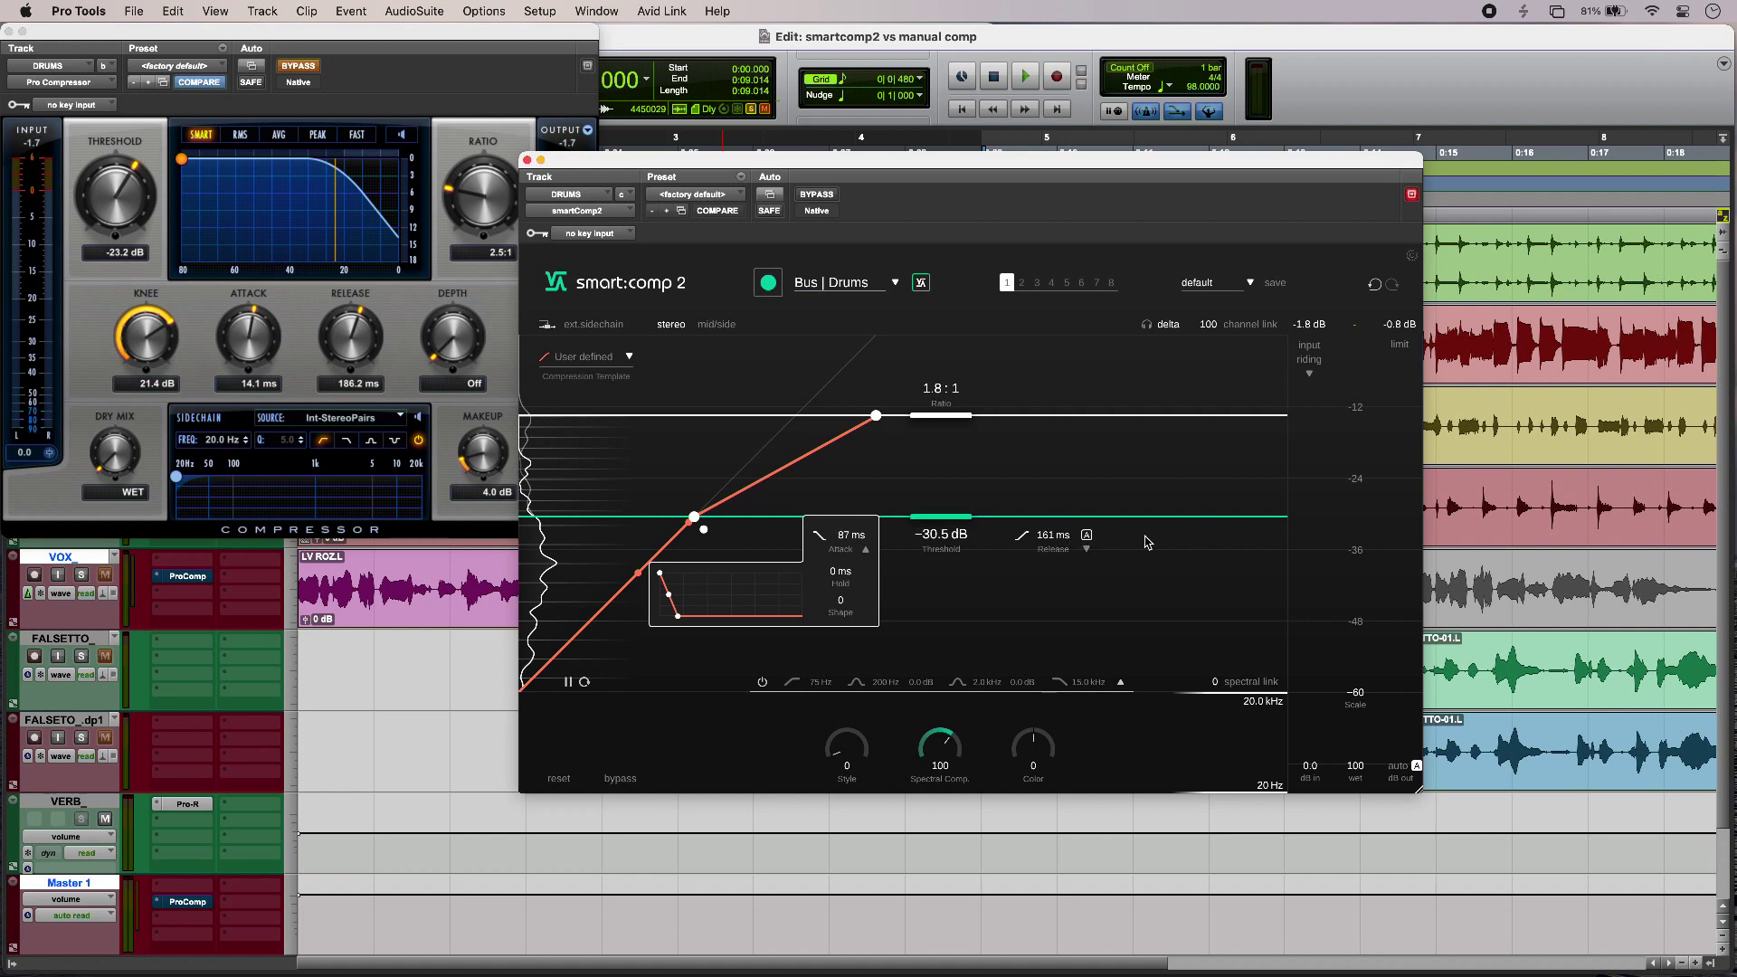
# Audition the DRUMS track with the Pro Compressor and then with smart:comp 2 to compare the two
pyautogui.click(183, 252)
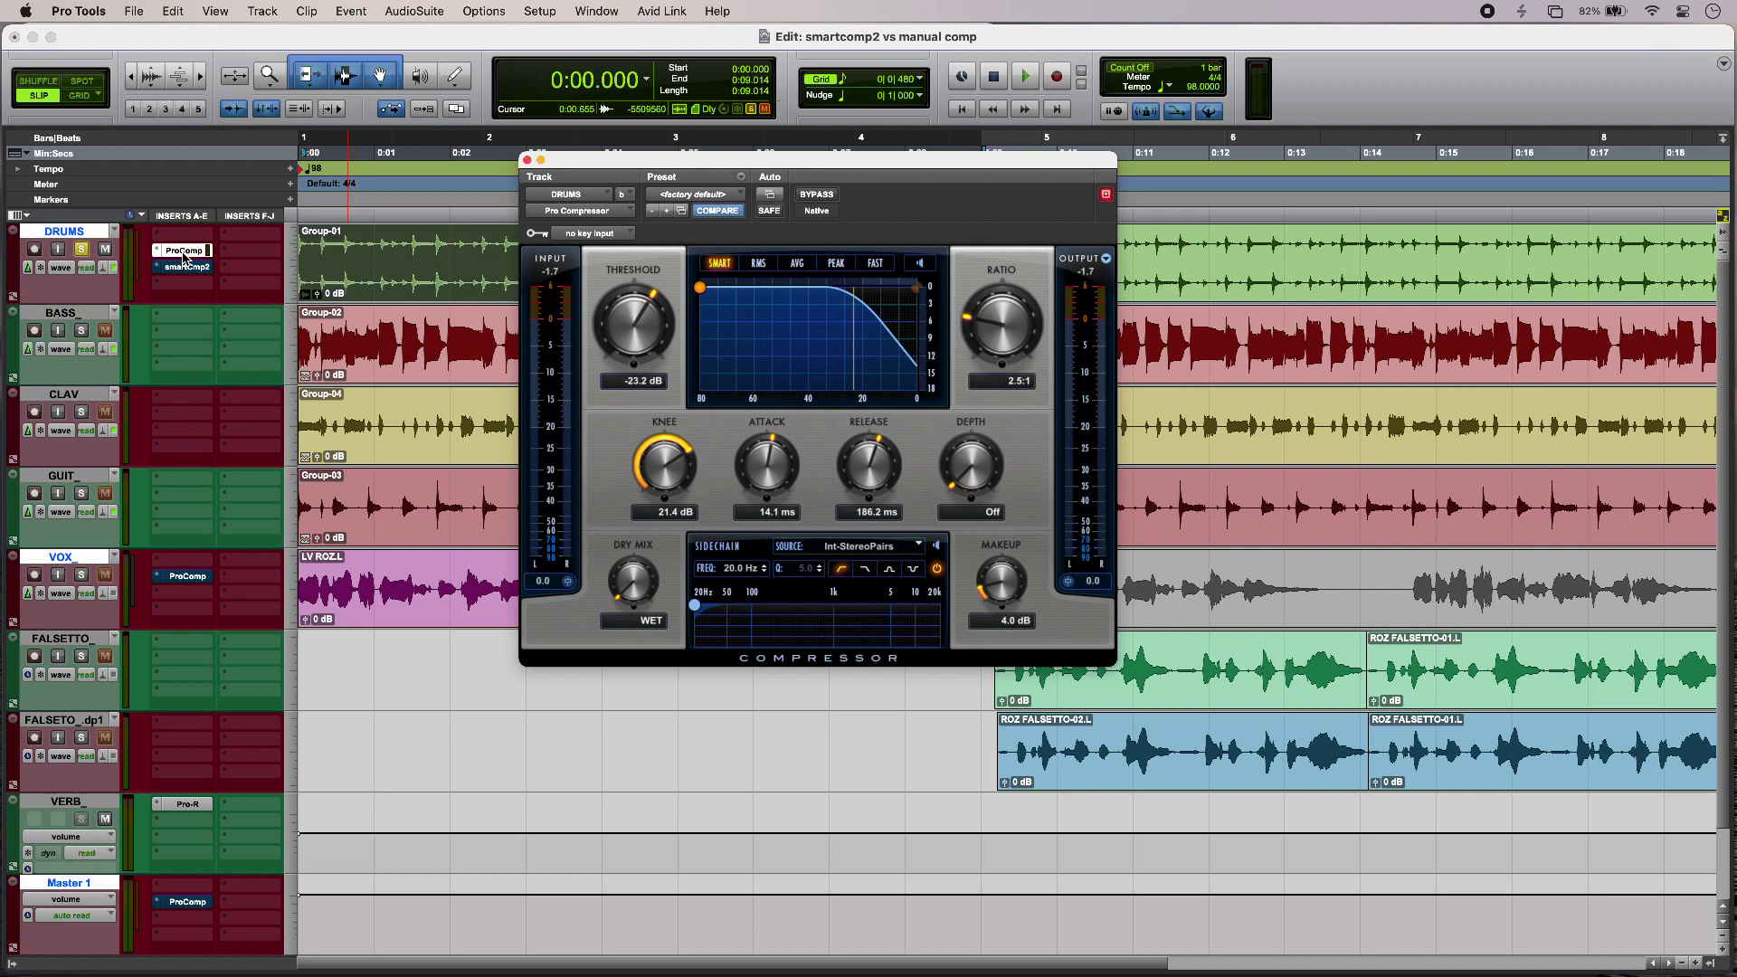
pyautogui.press('space')
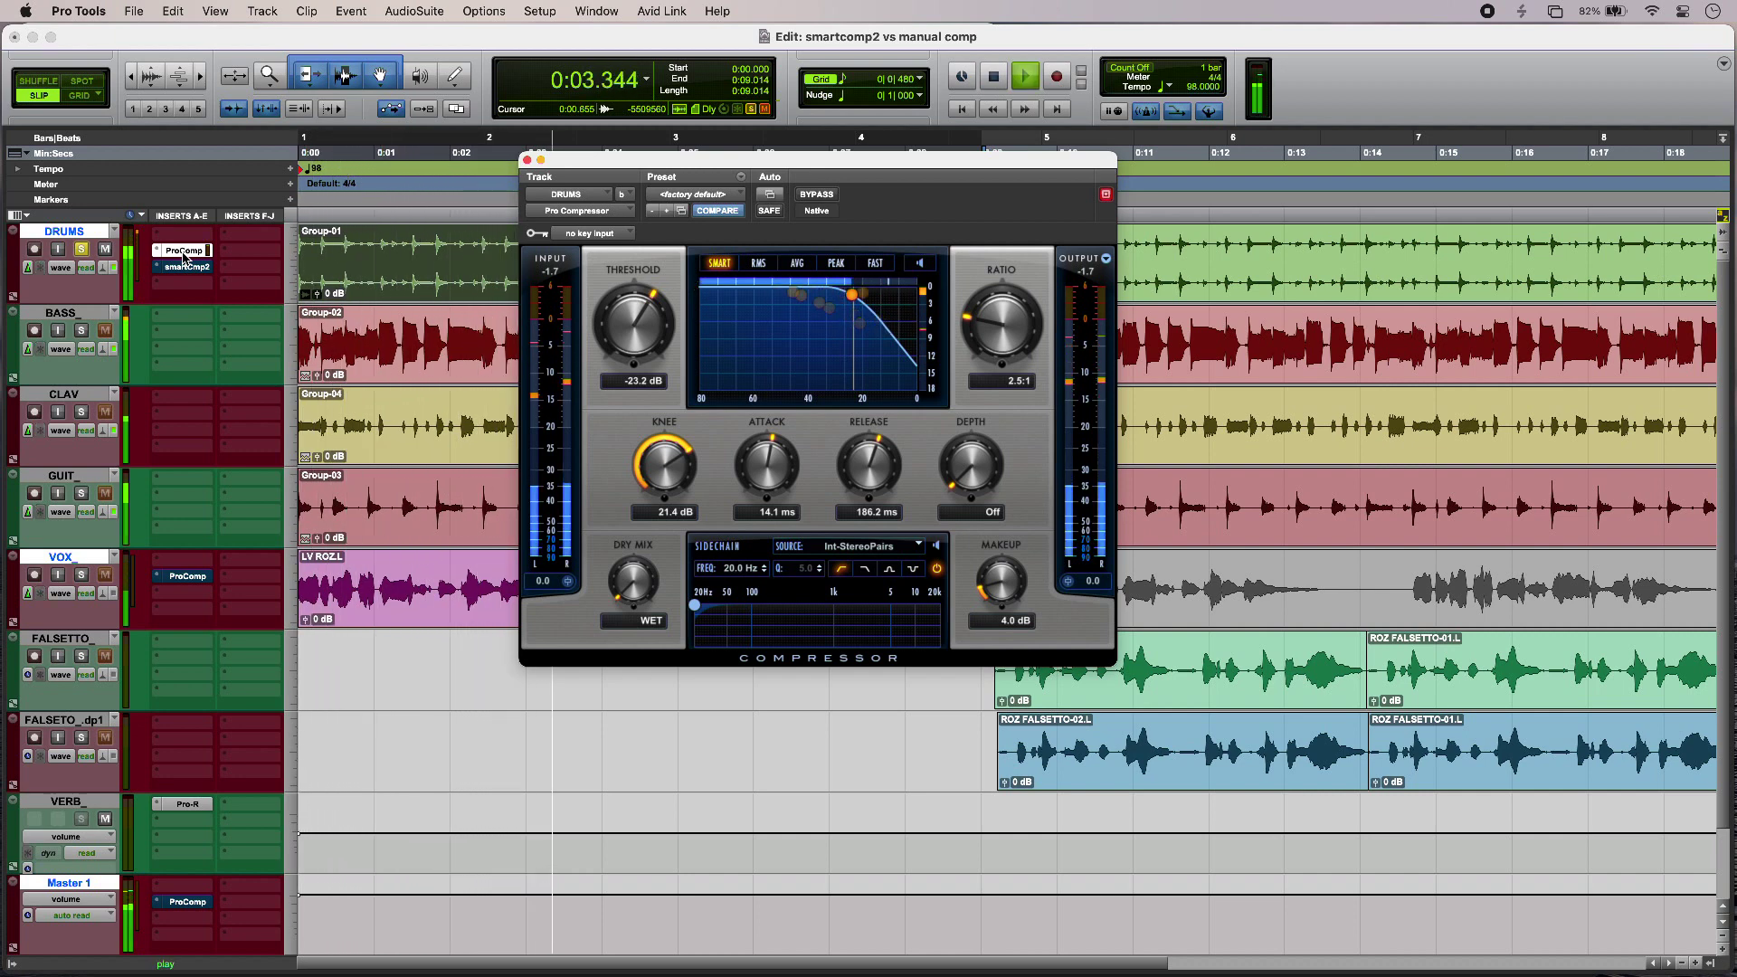
pyautogui.press('space')
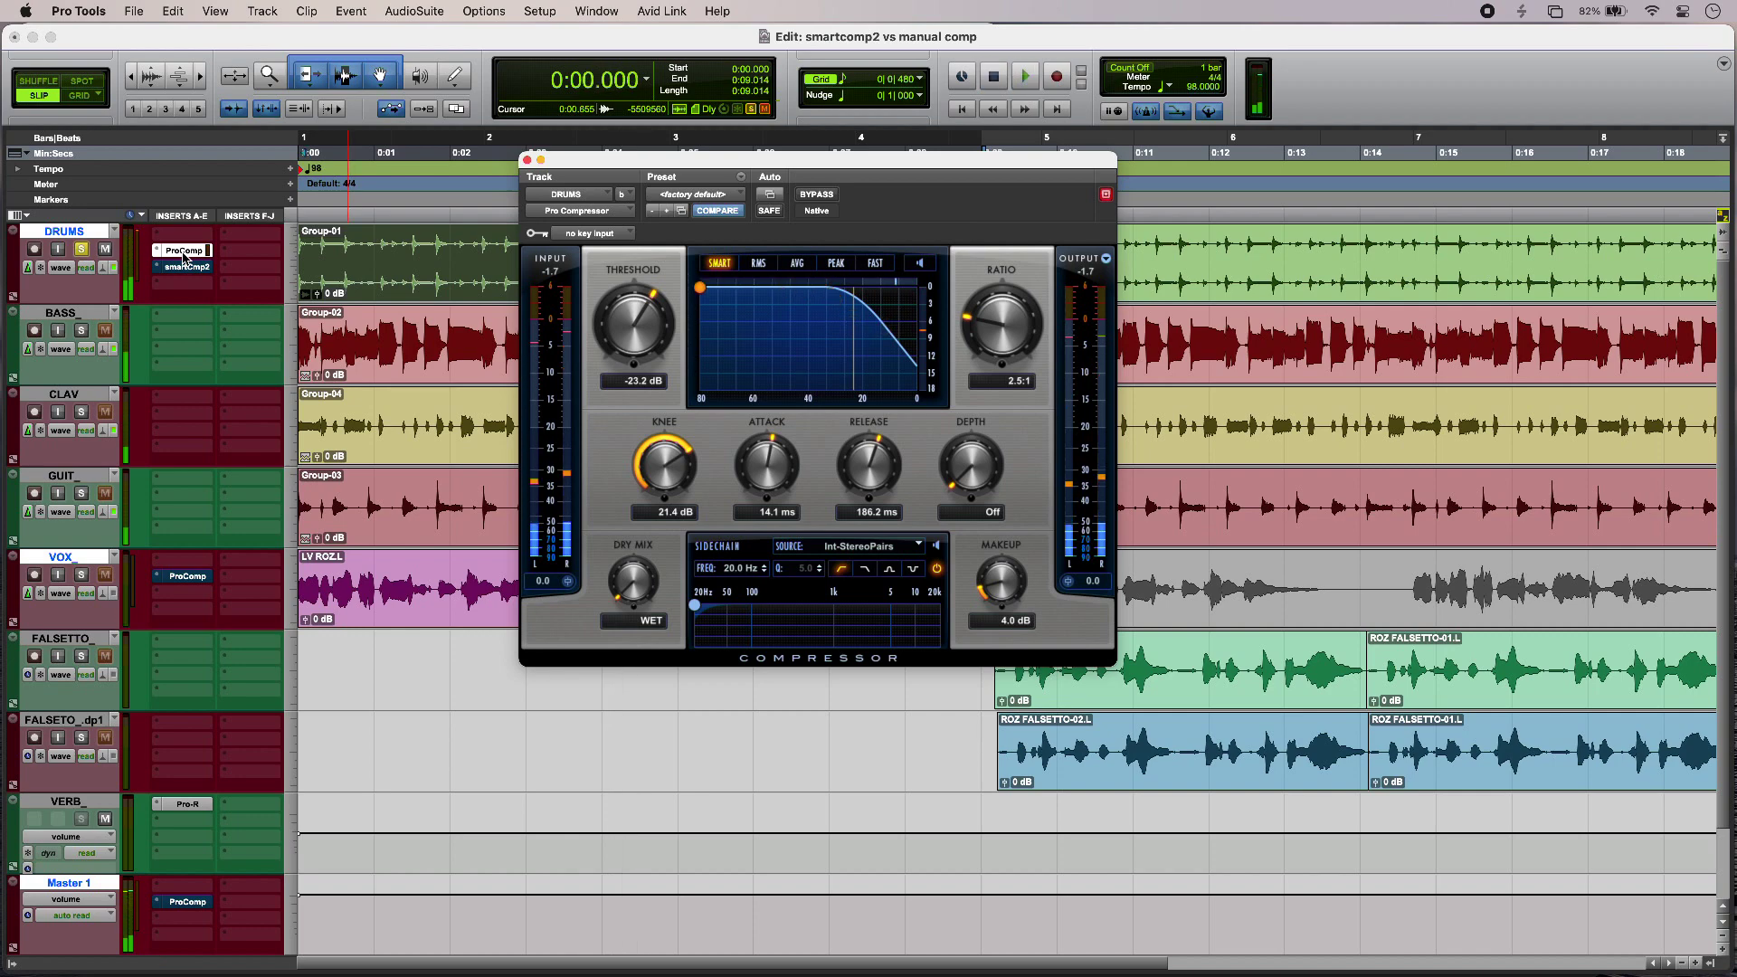
pyautogui.click(185, 266)
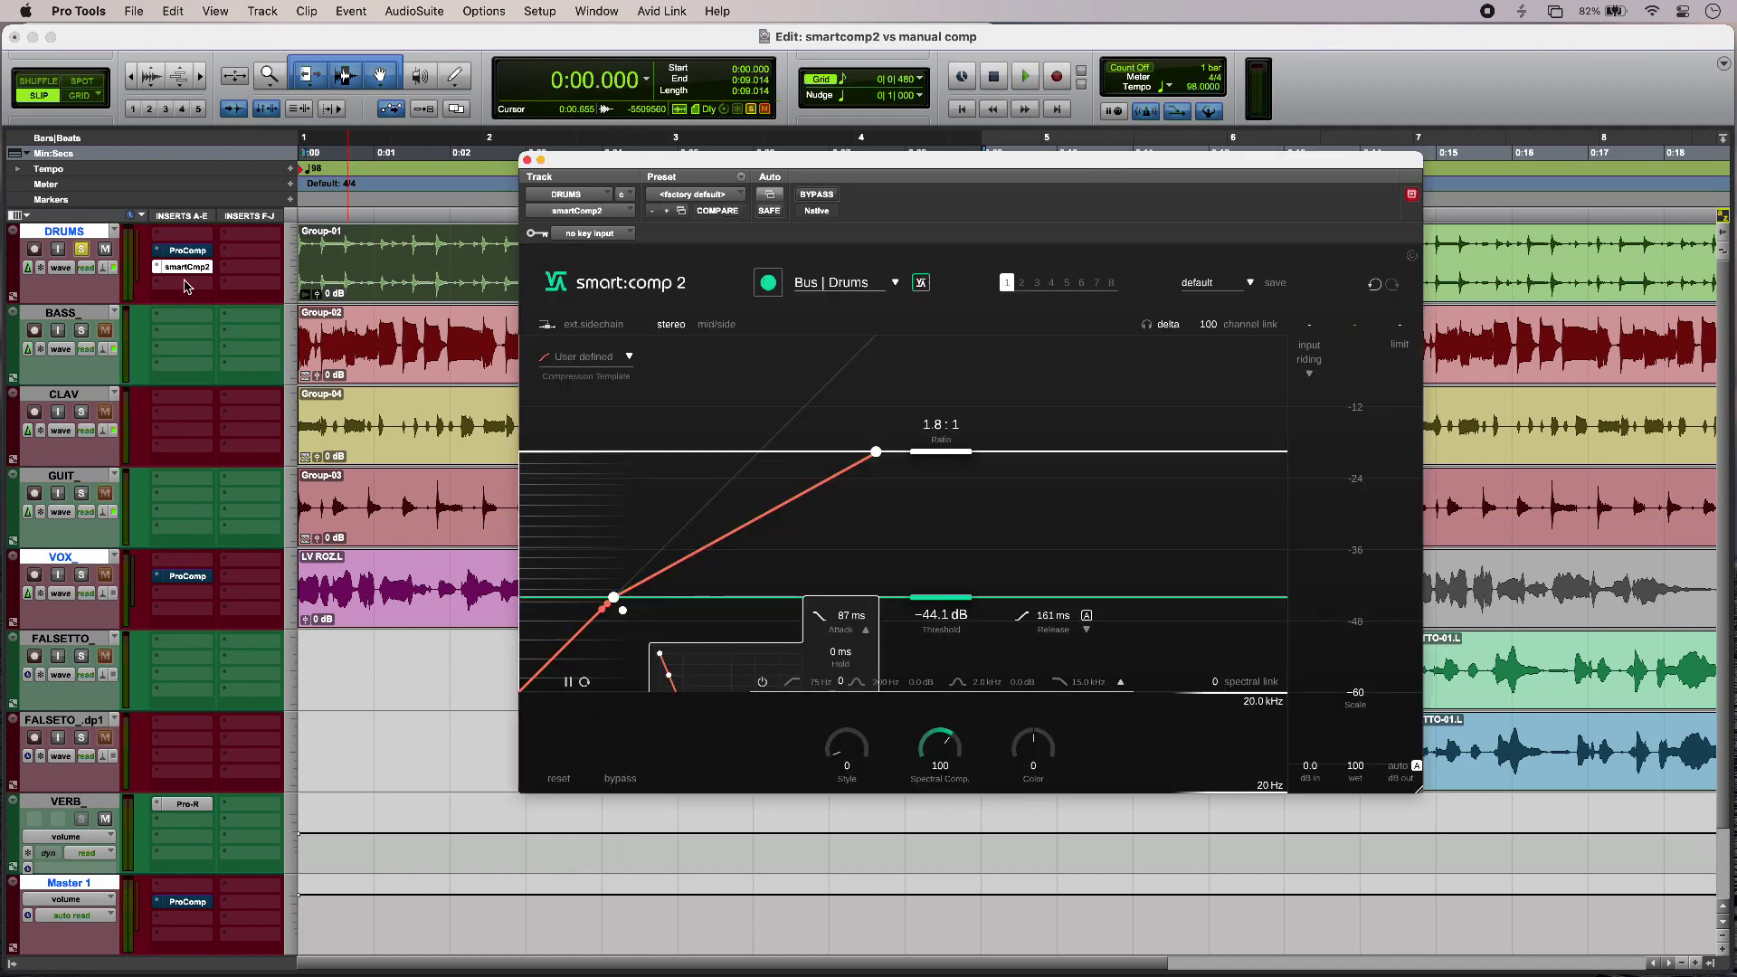
pyautogui.press('space')
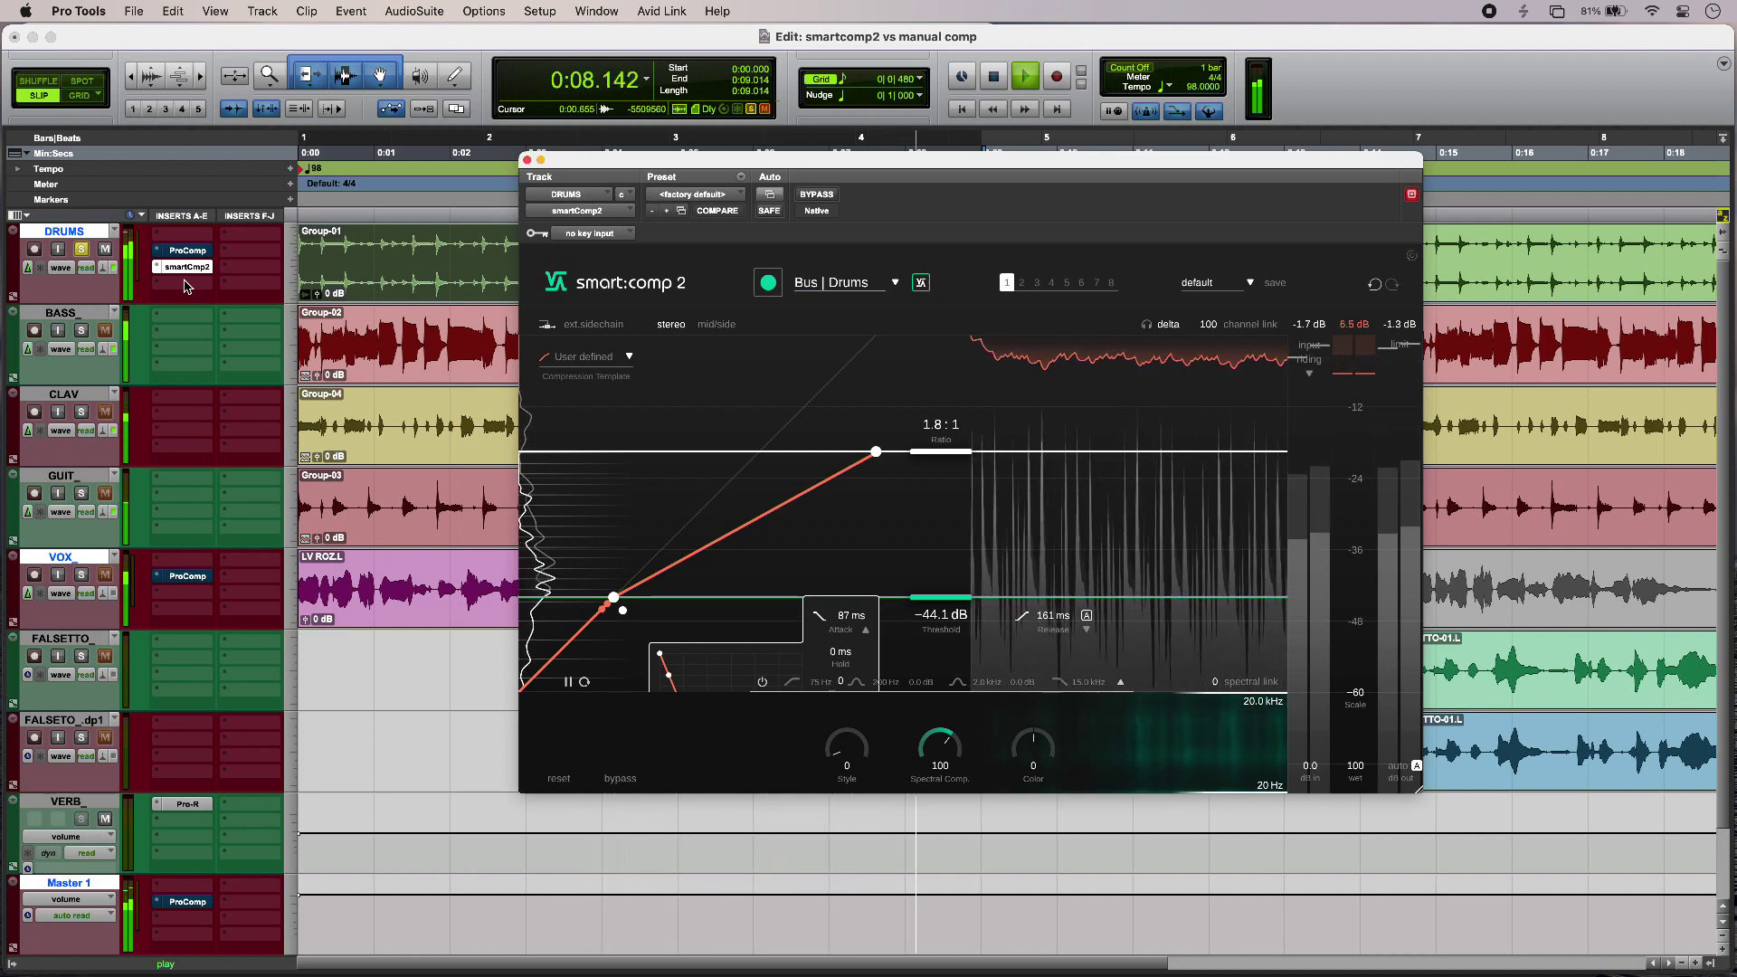
pyautogui.press('space')
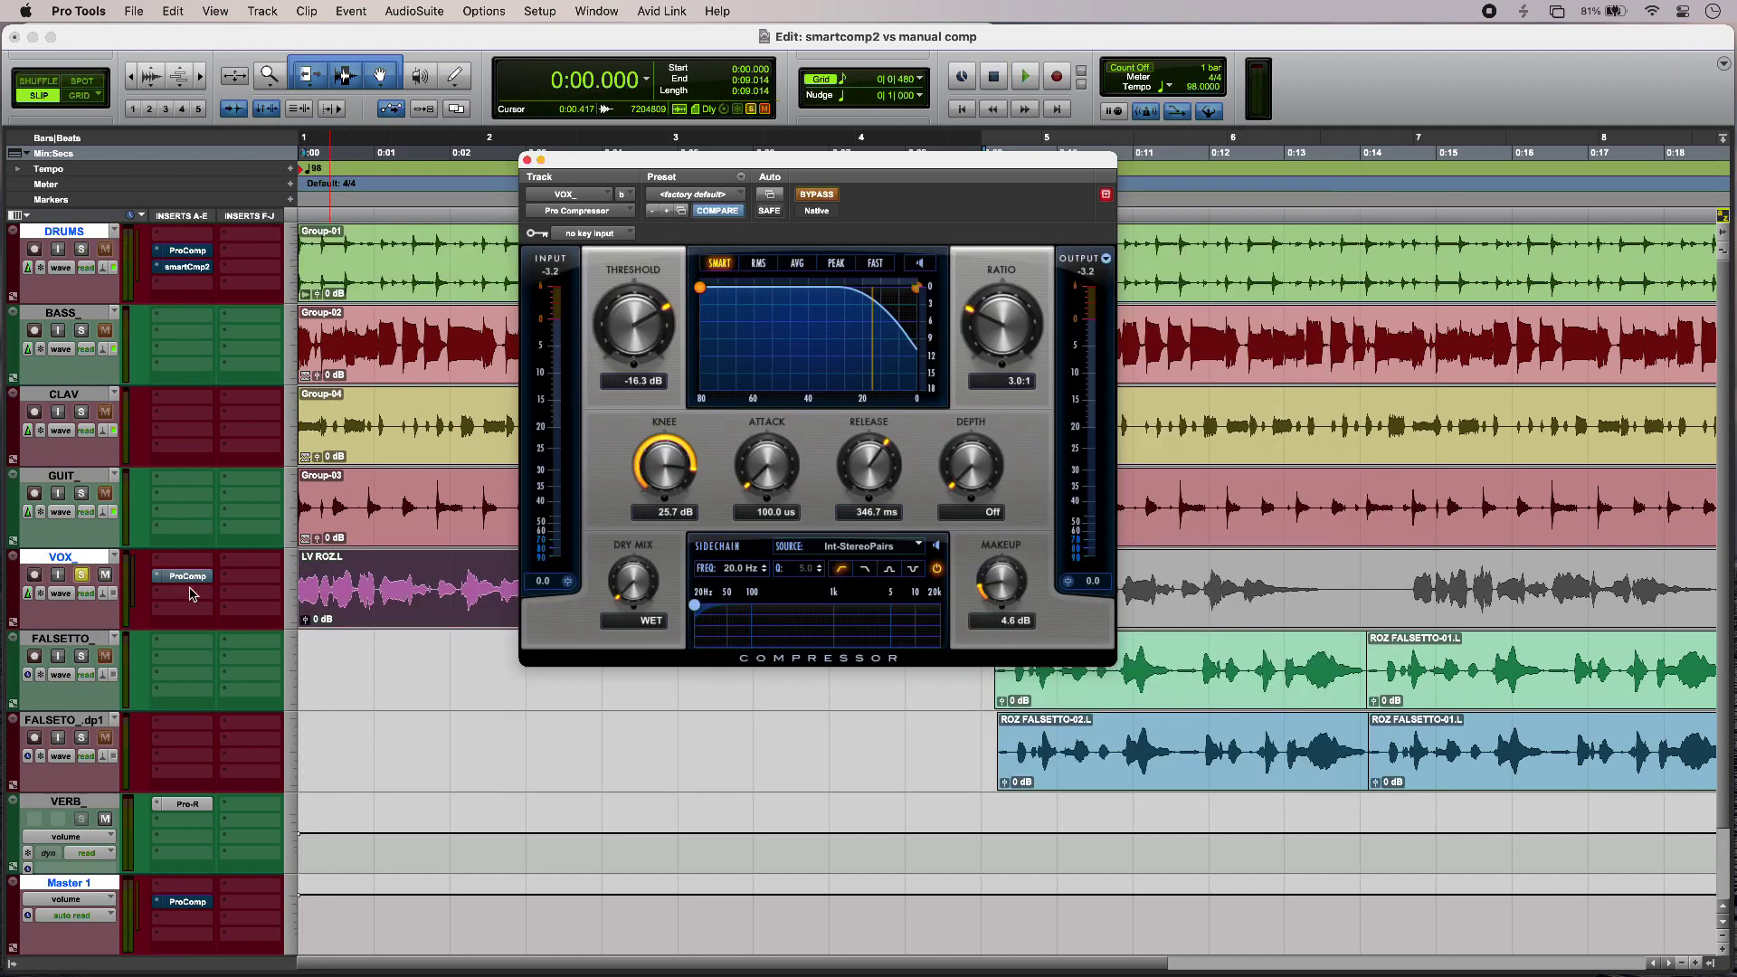
# Play back the VOX track with the Pro Compressor bypassed and then active to compare the vocal sound
pyautogui.press('space')
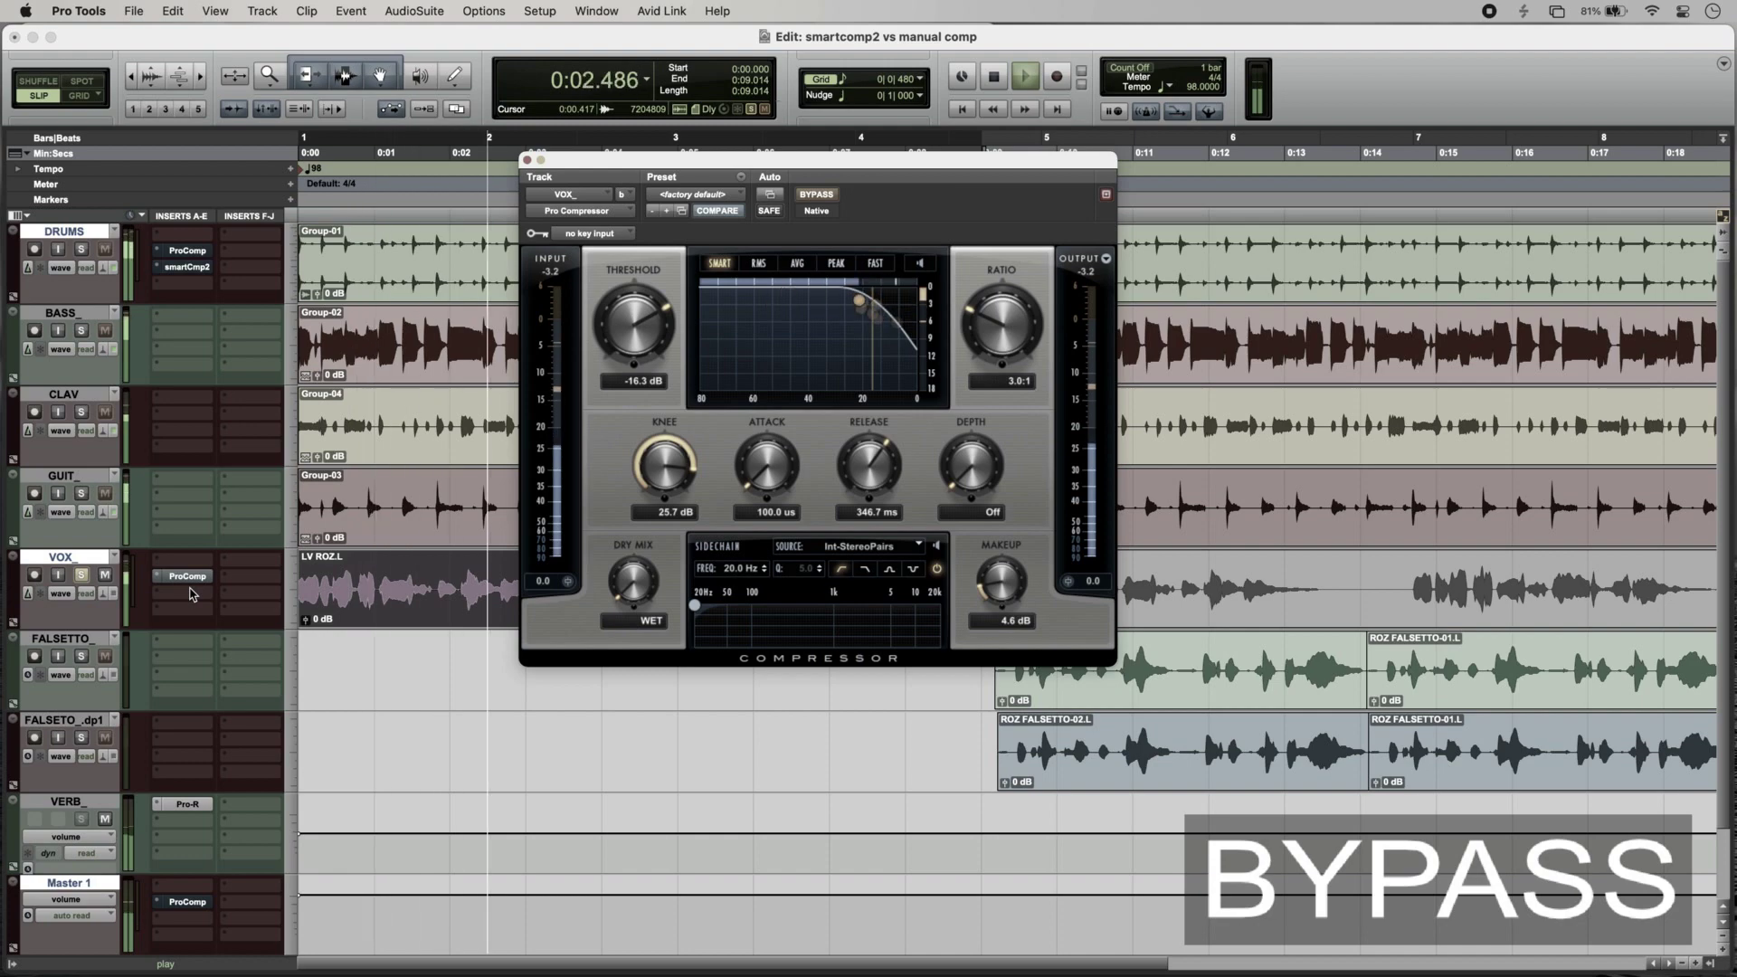
pyautogui.press('space')
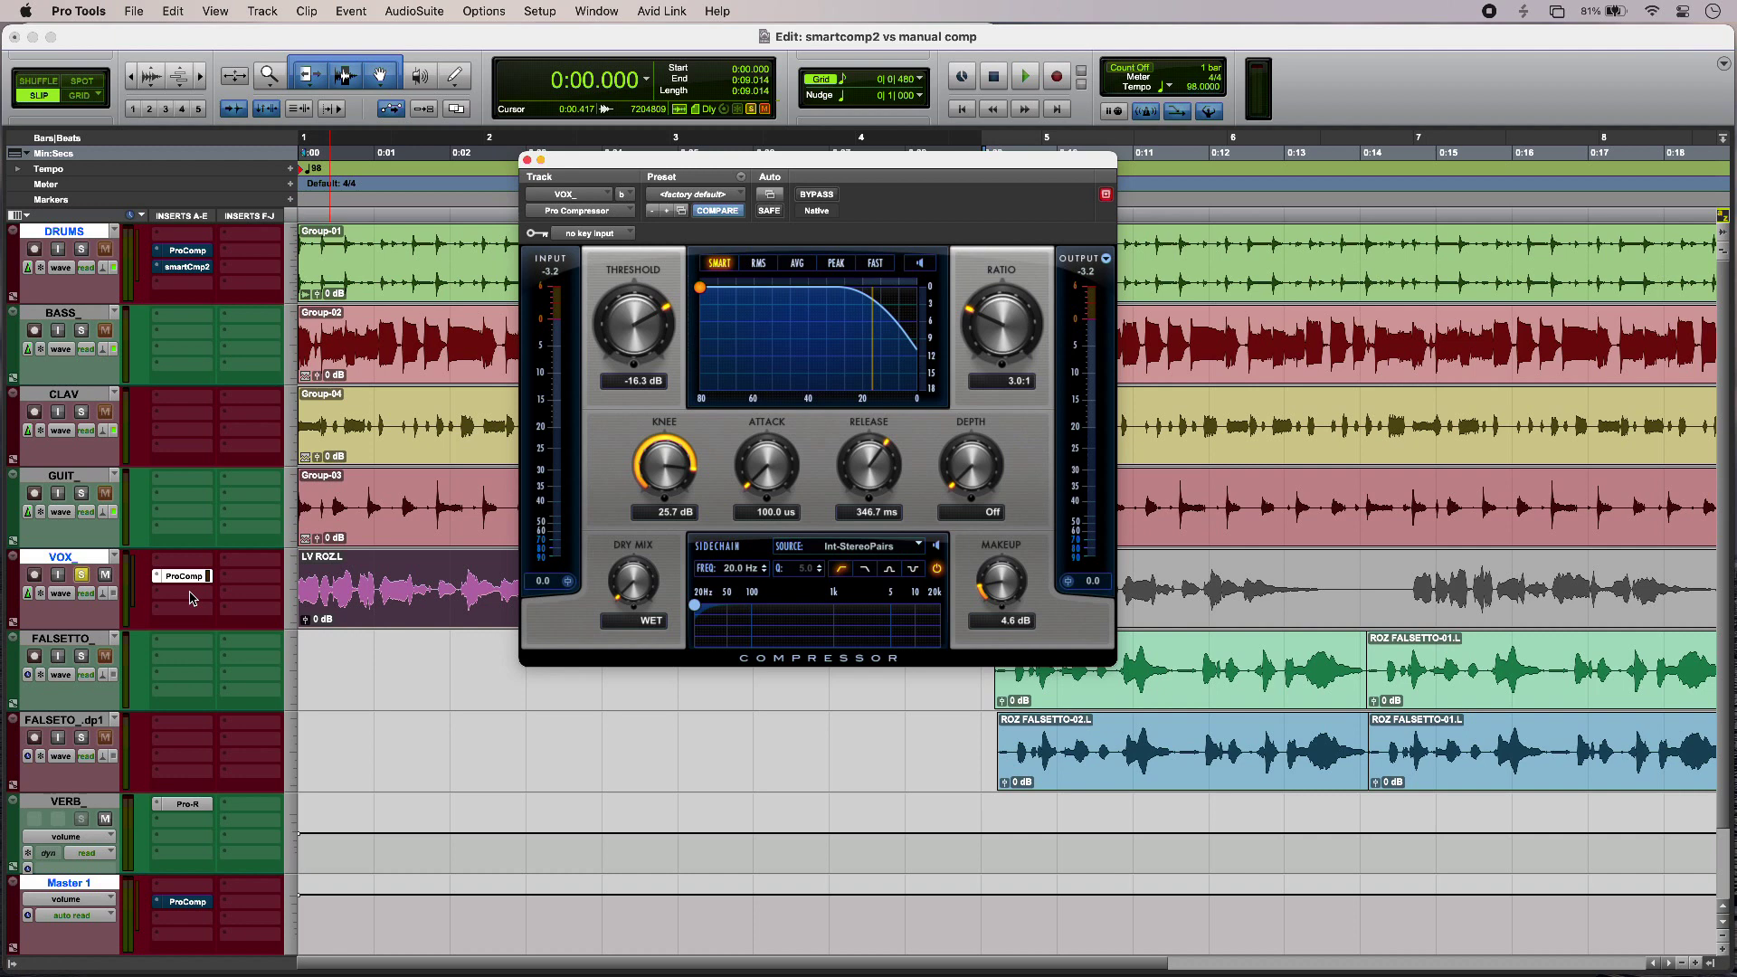
pyautogui.press('space')
# Insert smart:comp 2 on the VOX track, choose the Vocals | High profile and run its learning process during playback
pyautogui.click(189, 600)
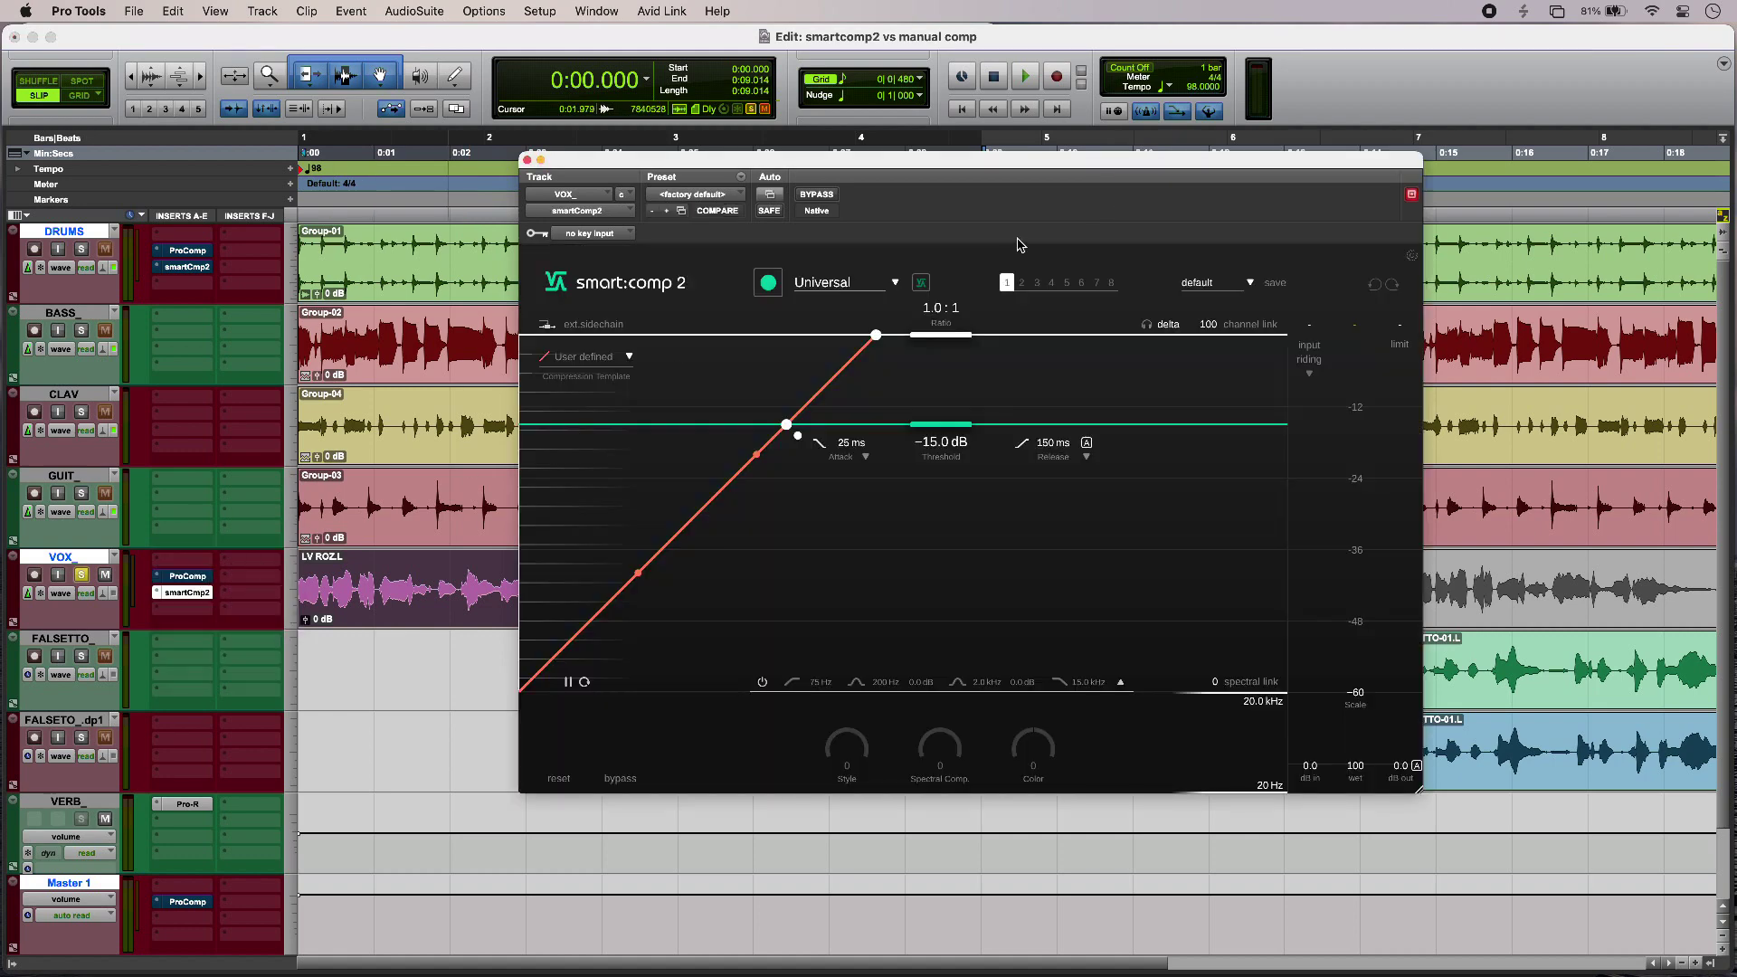
pyautogui.click(864, 284)
pyautogui.click(823, 713)
pyautogui.press('space')
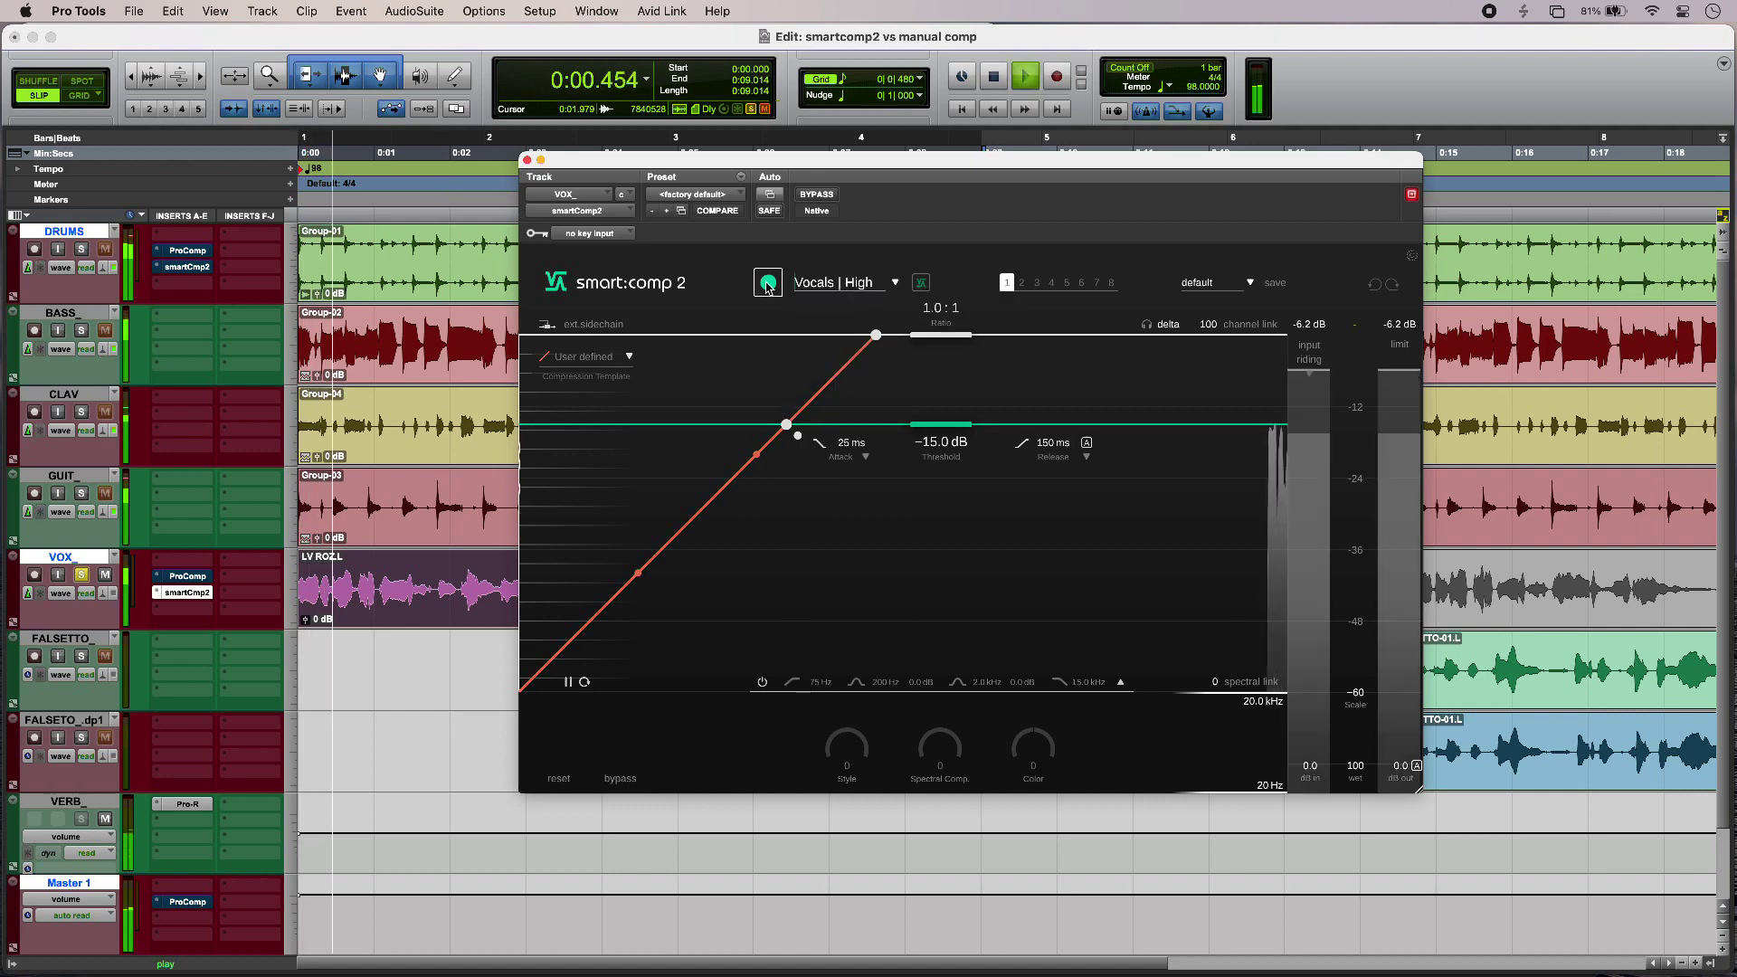
pyautogui.click(768, 283)
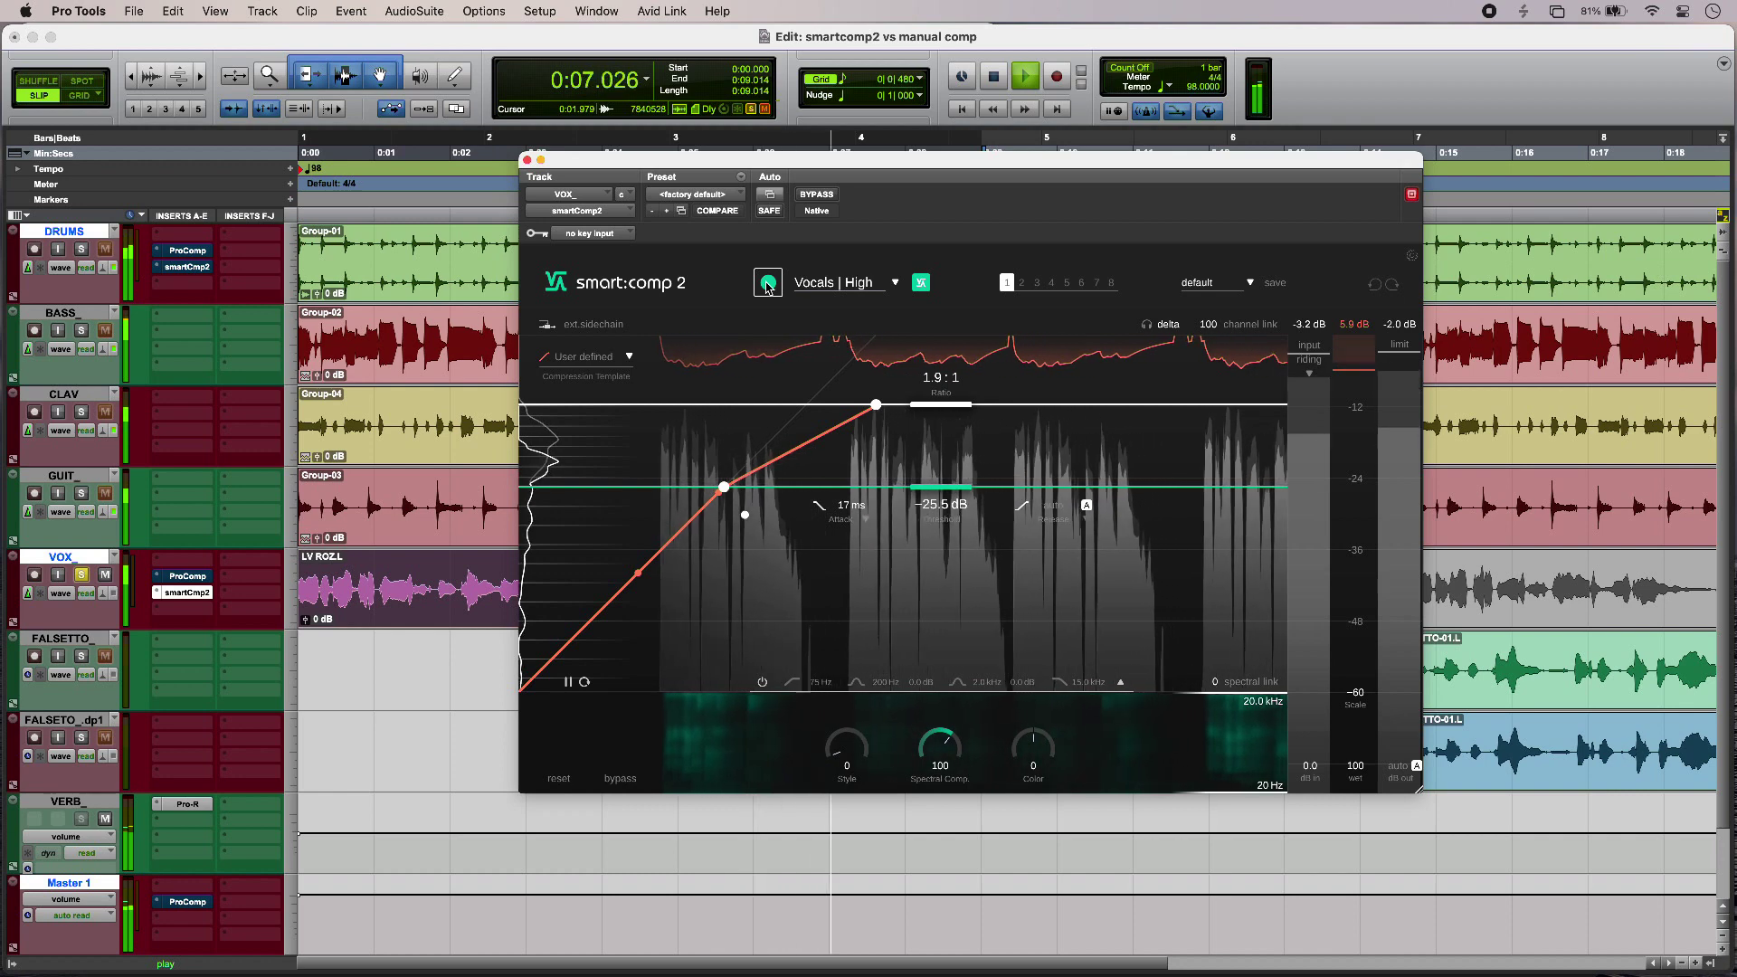
pyautogui.press('space')
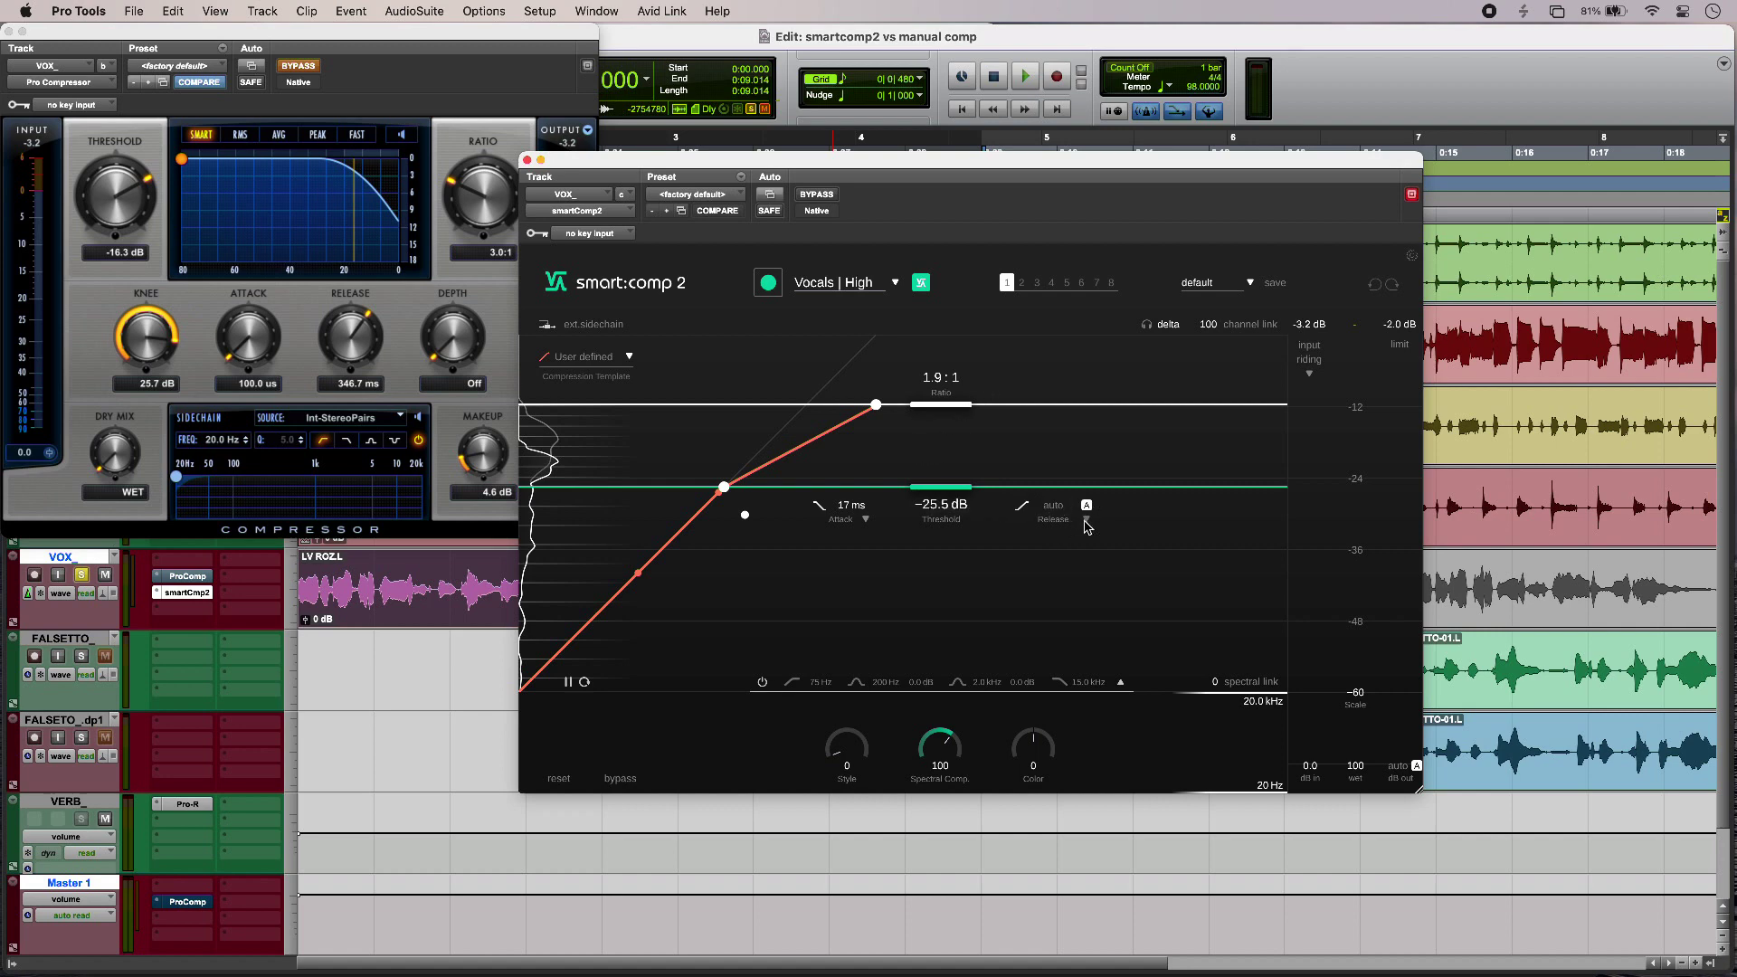
# Audition the VOX track with the Pro Compressor and then with smart:comp 2 to compare the two
pyautogui.click(190, 577)
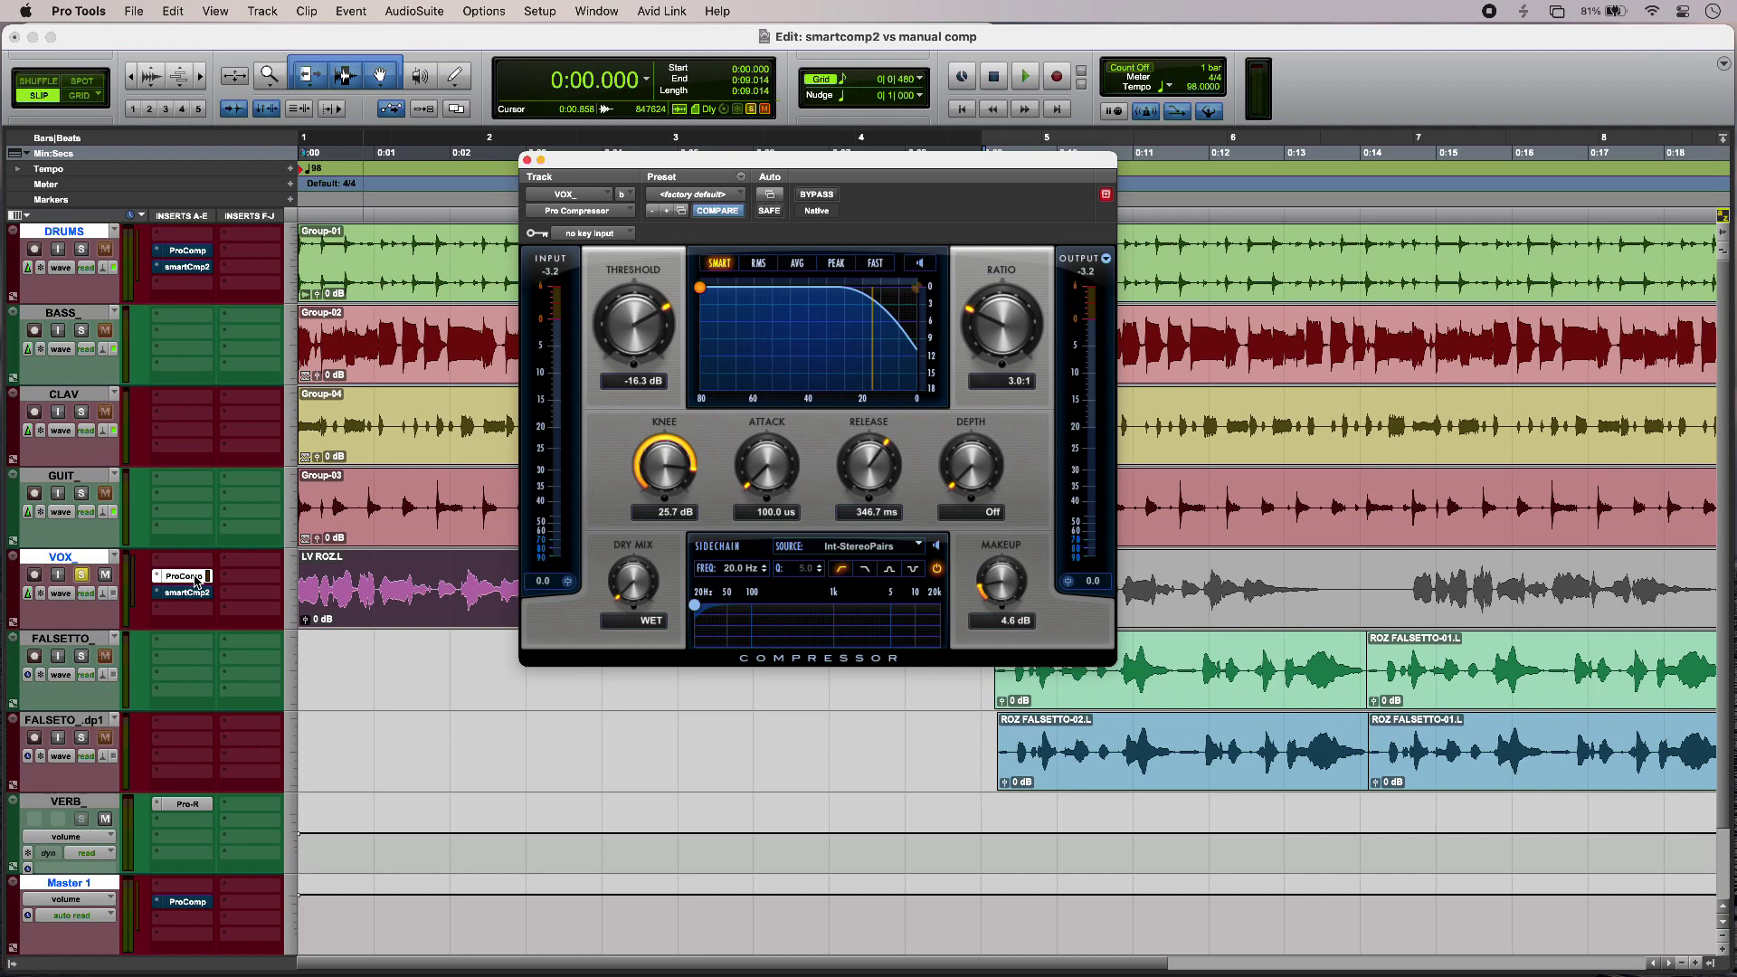
pyautogui.press('space')
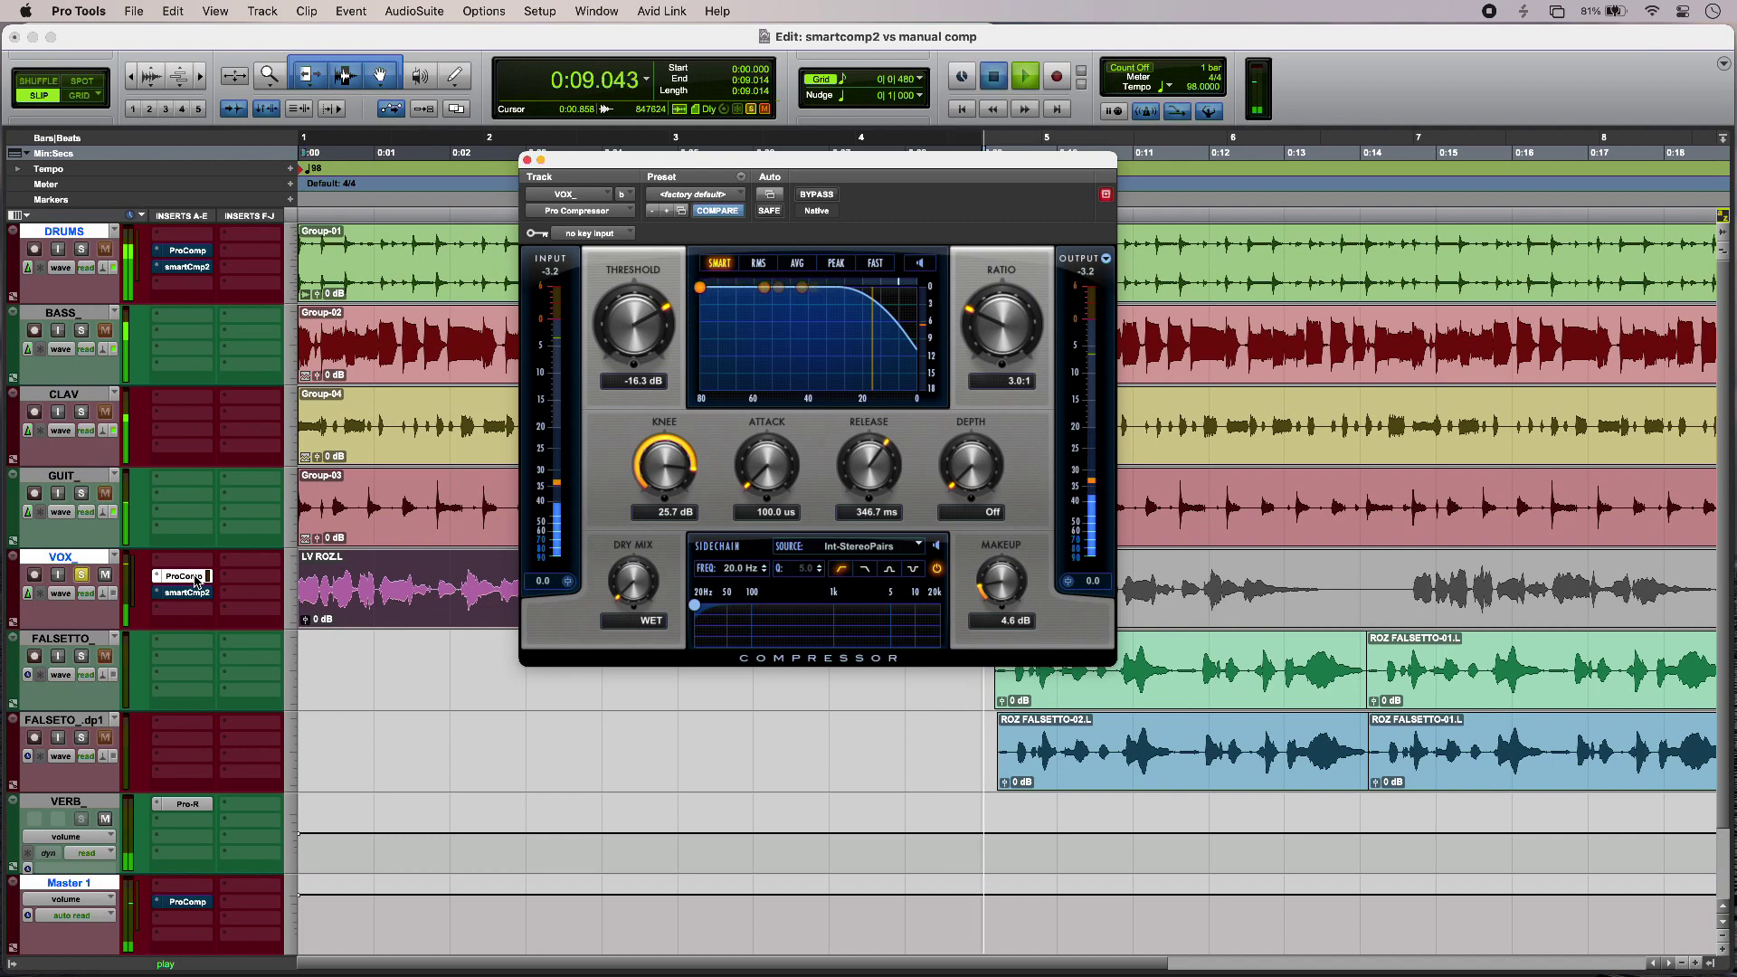
pyautogui.click(193, 592)
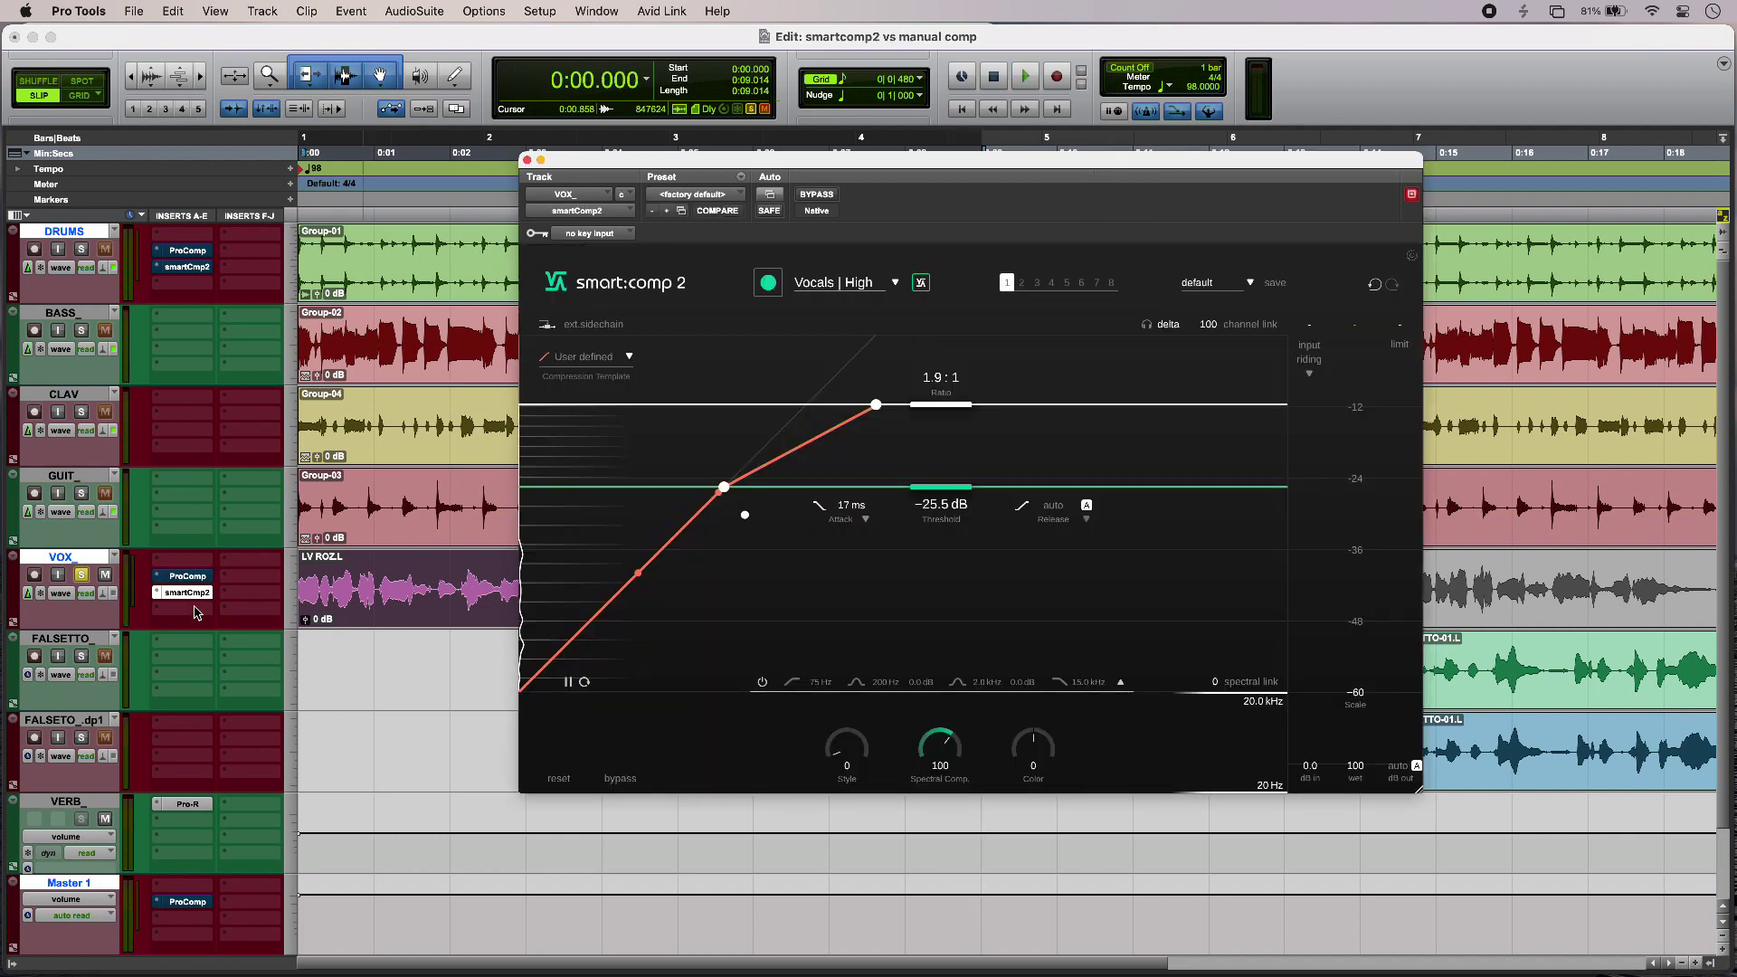
pyautogui.press('space')
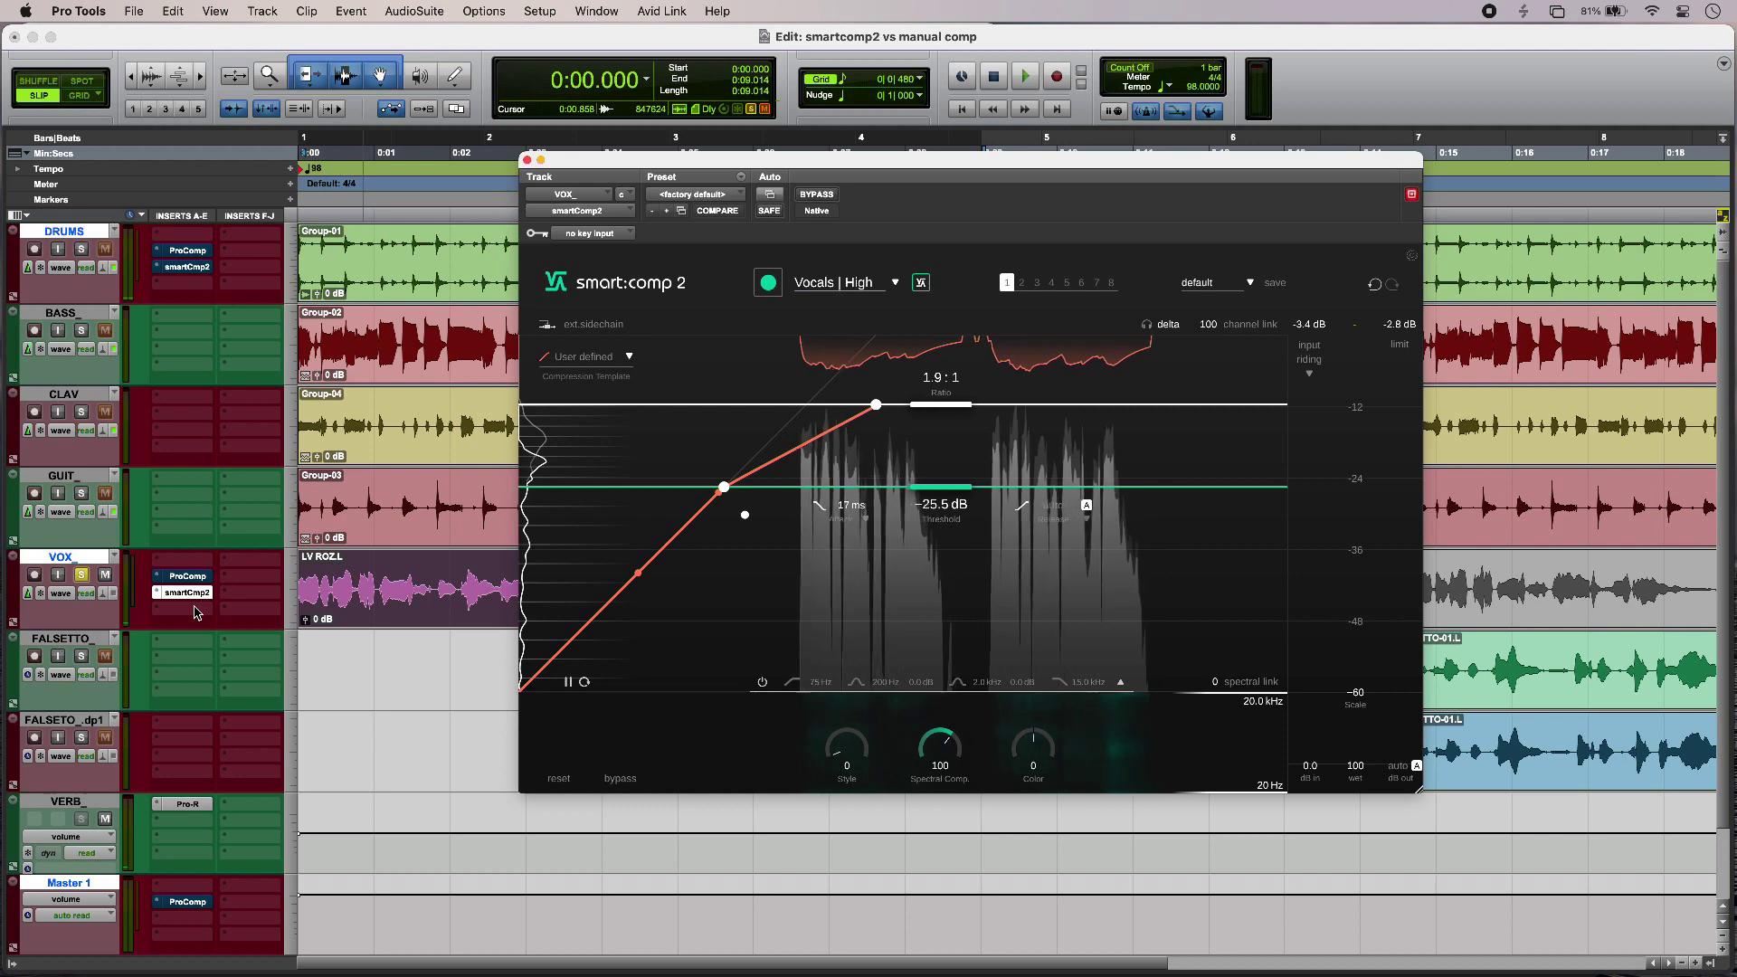
# Open the Pro Compressor on Master 1 and play back the mix with it bypassed and then active
pyautogui.click(190, 902)
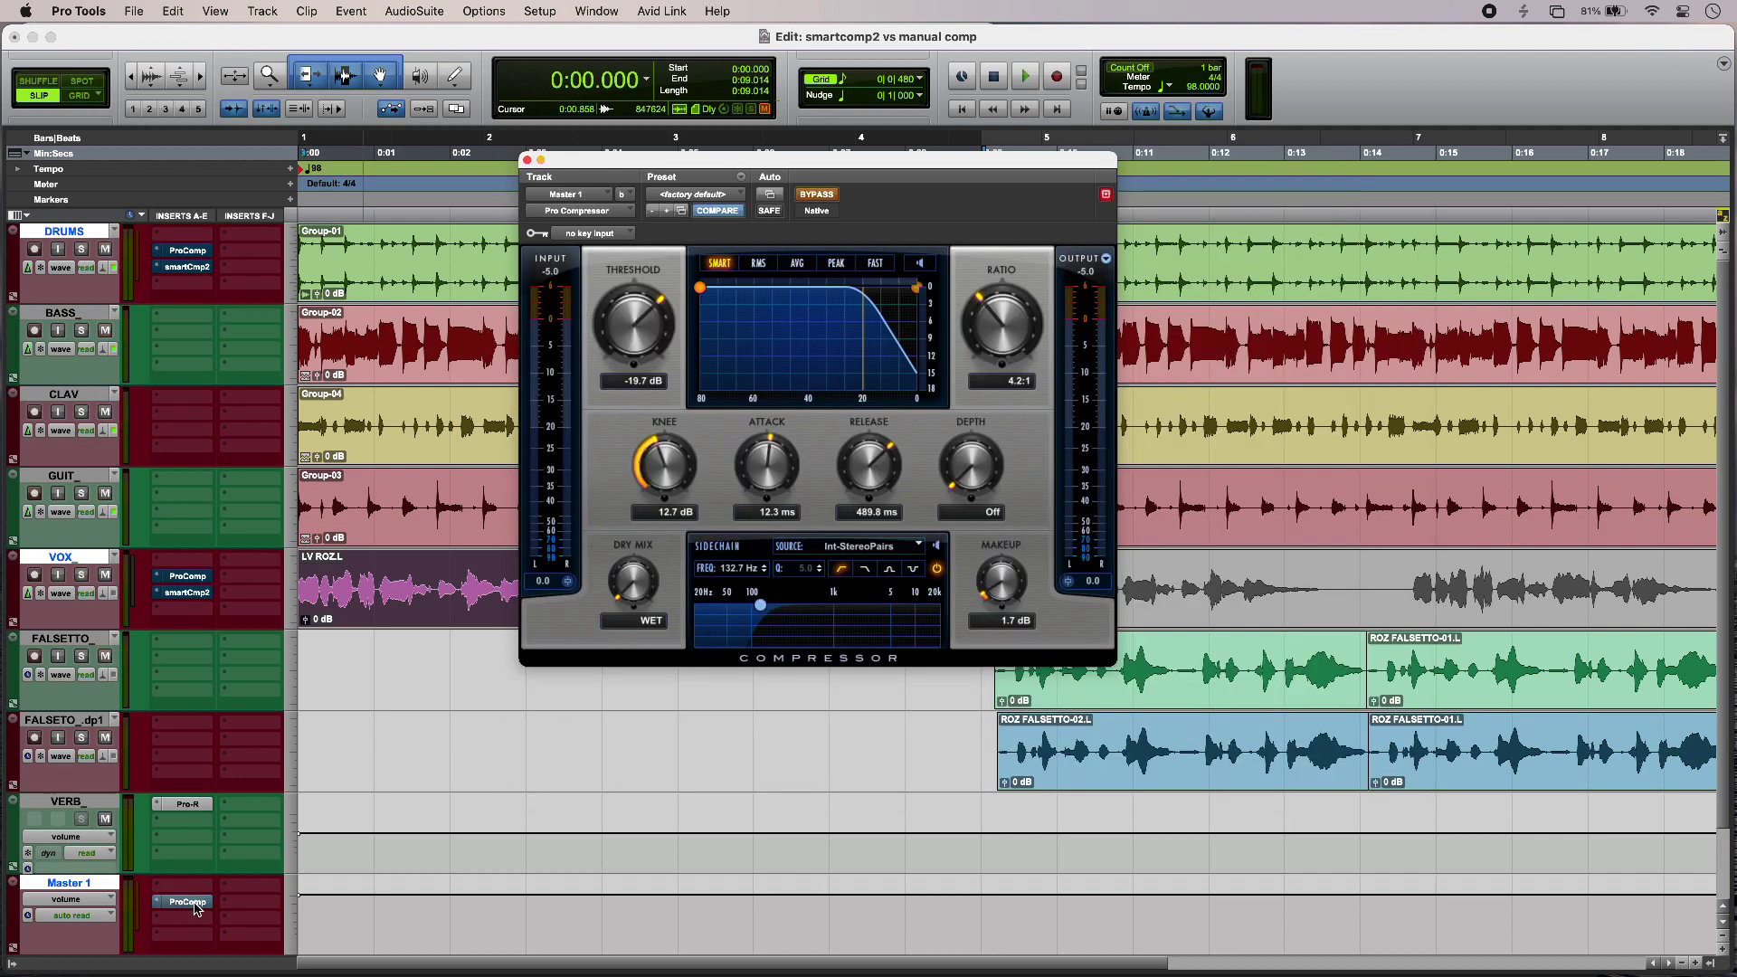
pyautogui.press('space')
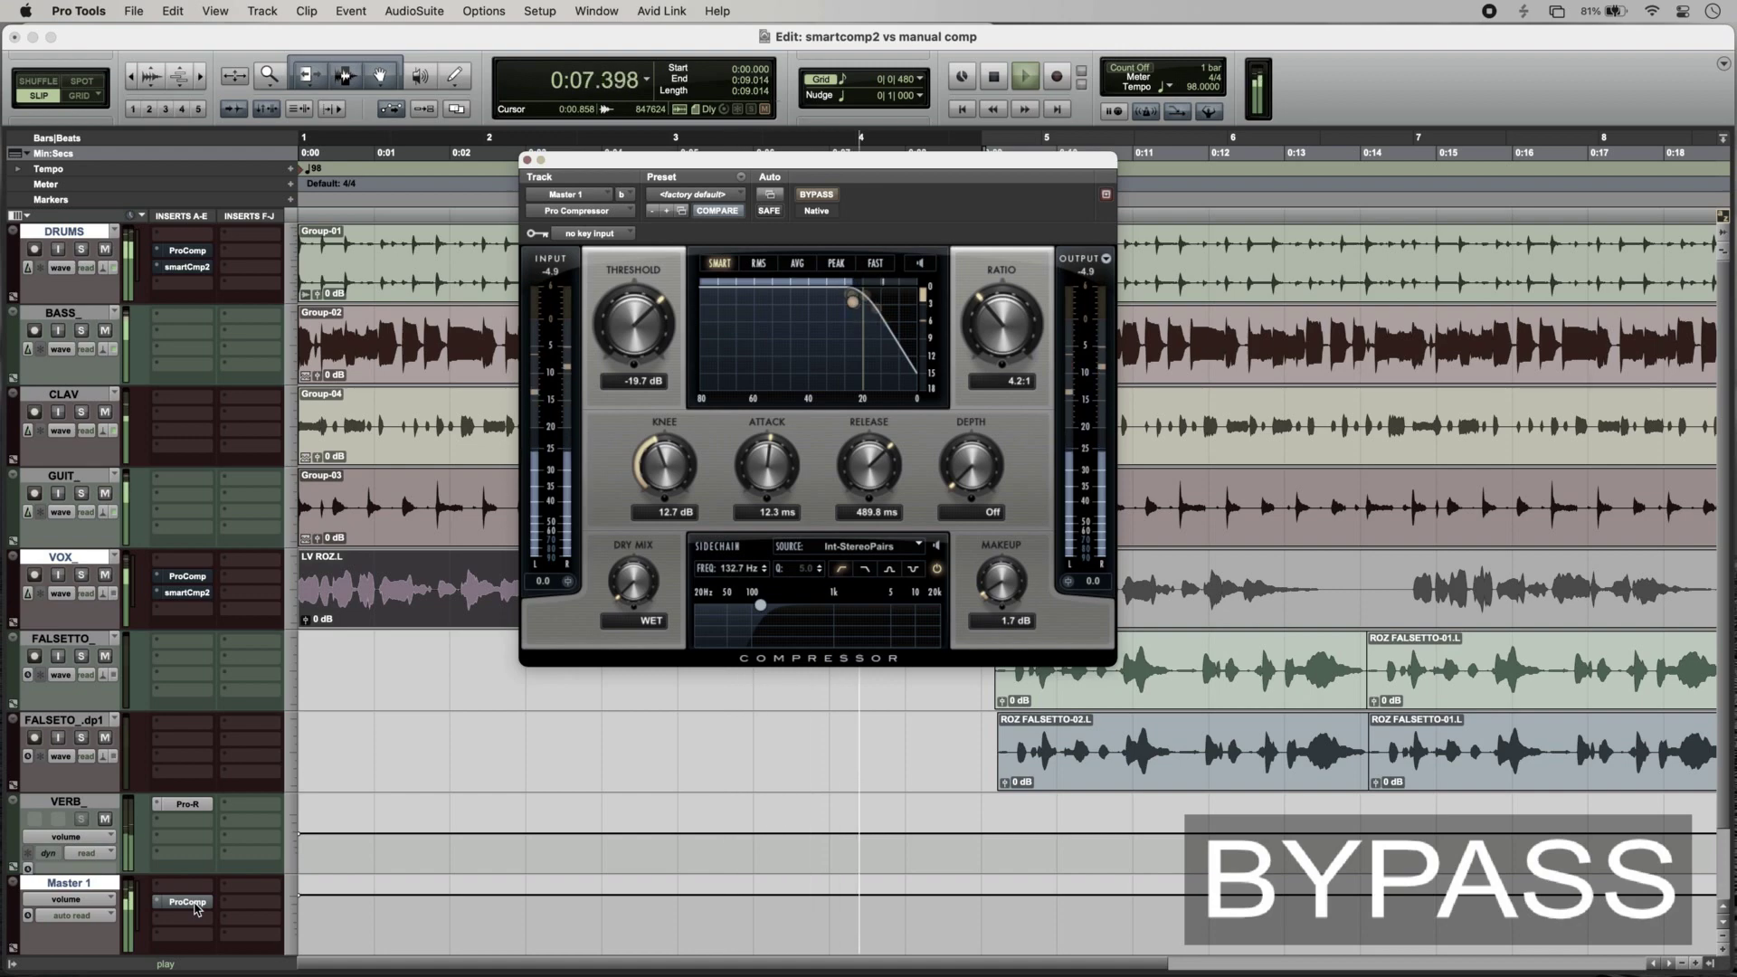
pyautogui.press('space')
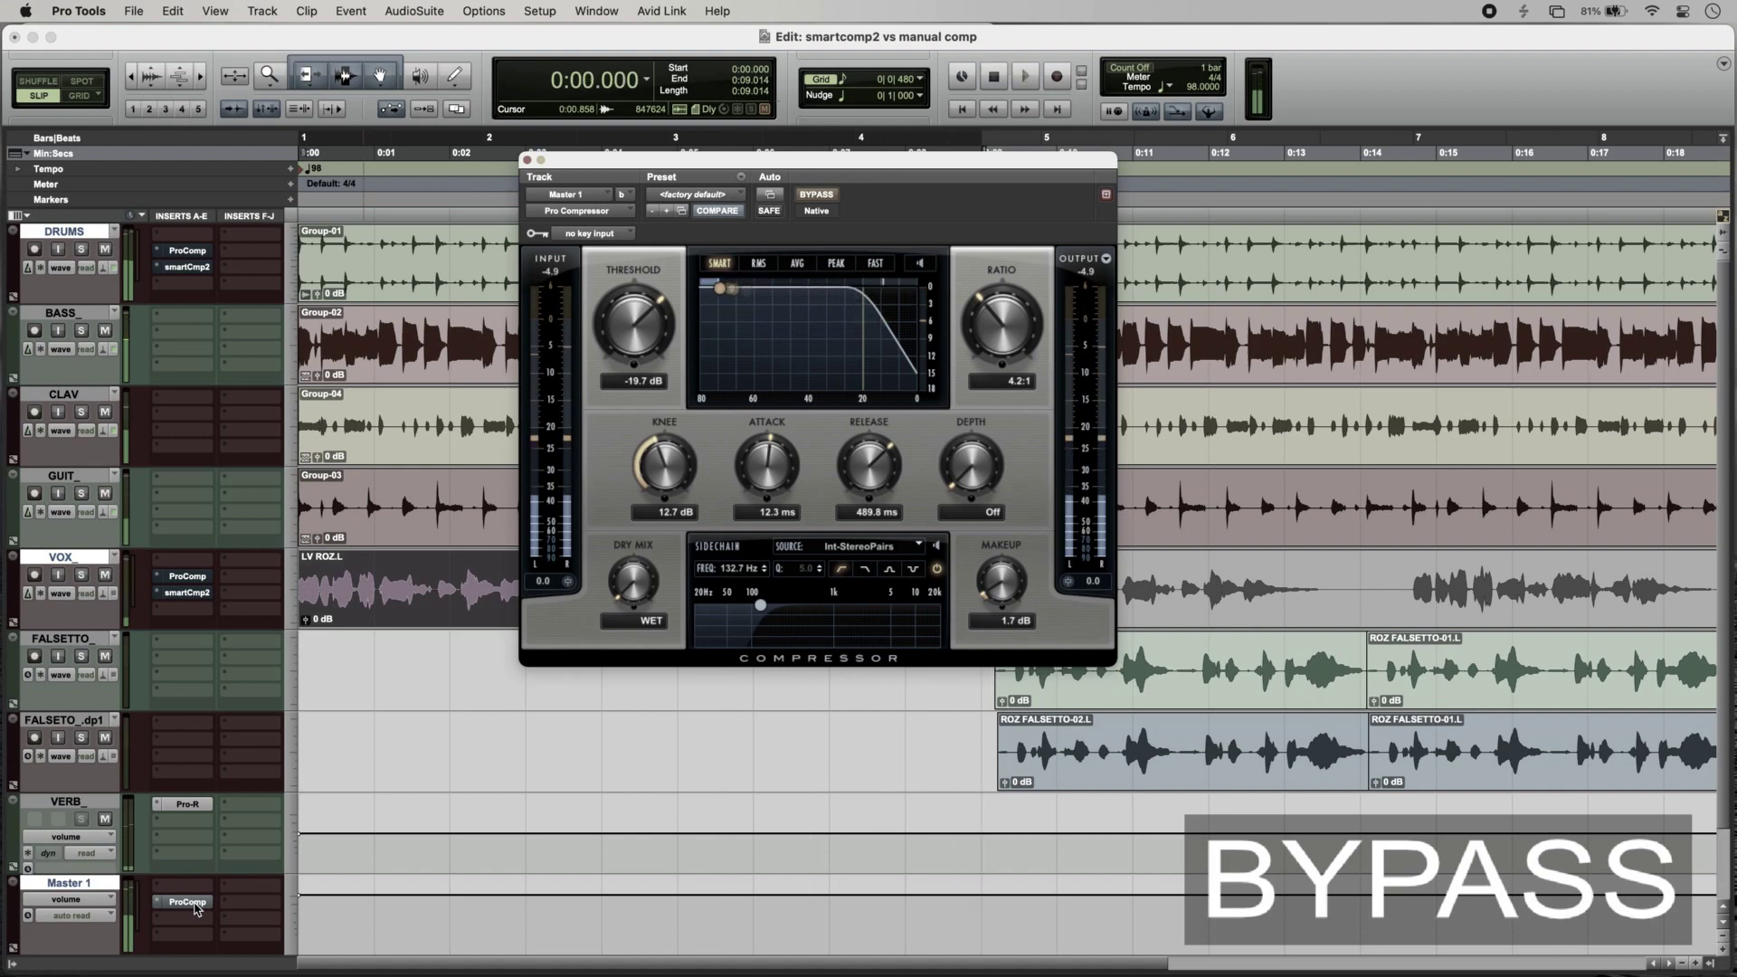
pyautogui.press('space')
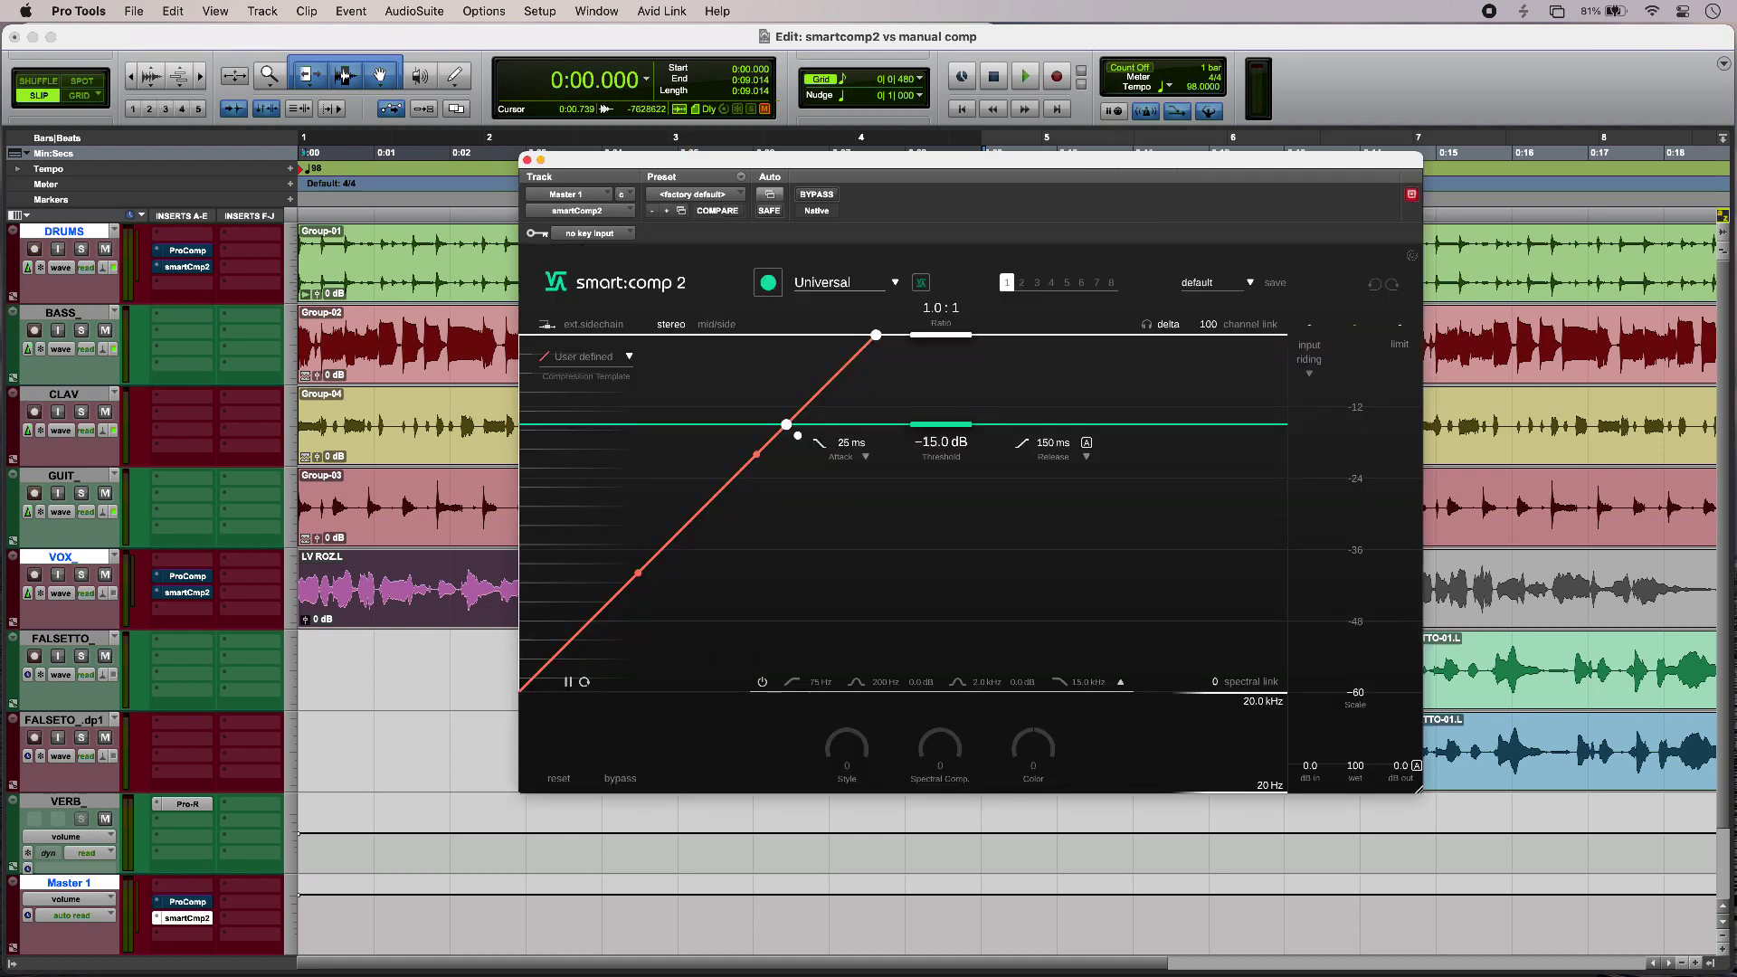
# Run the smart:comp 2 learning process on Master 1 during playback with the Mix | Funk profile
pyautogui.press('space')
pyautogui.click(774, 291)
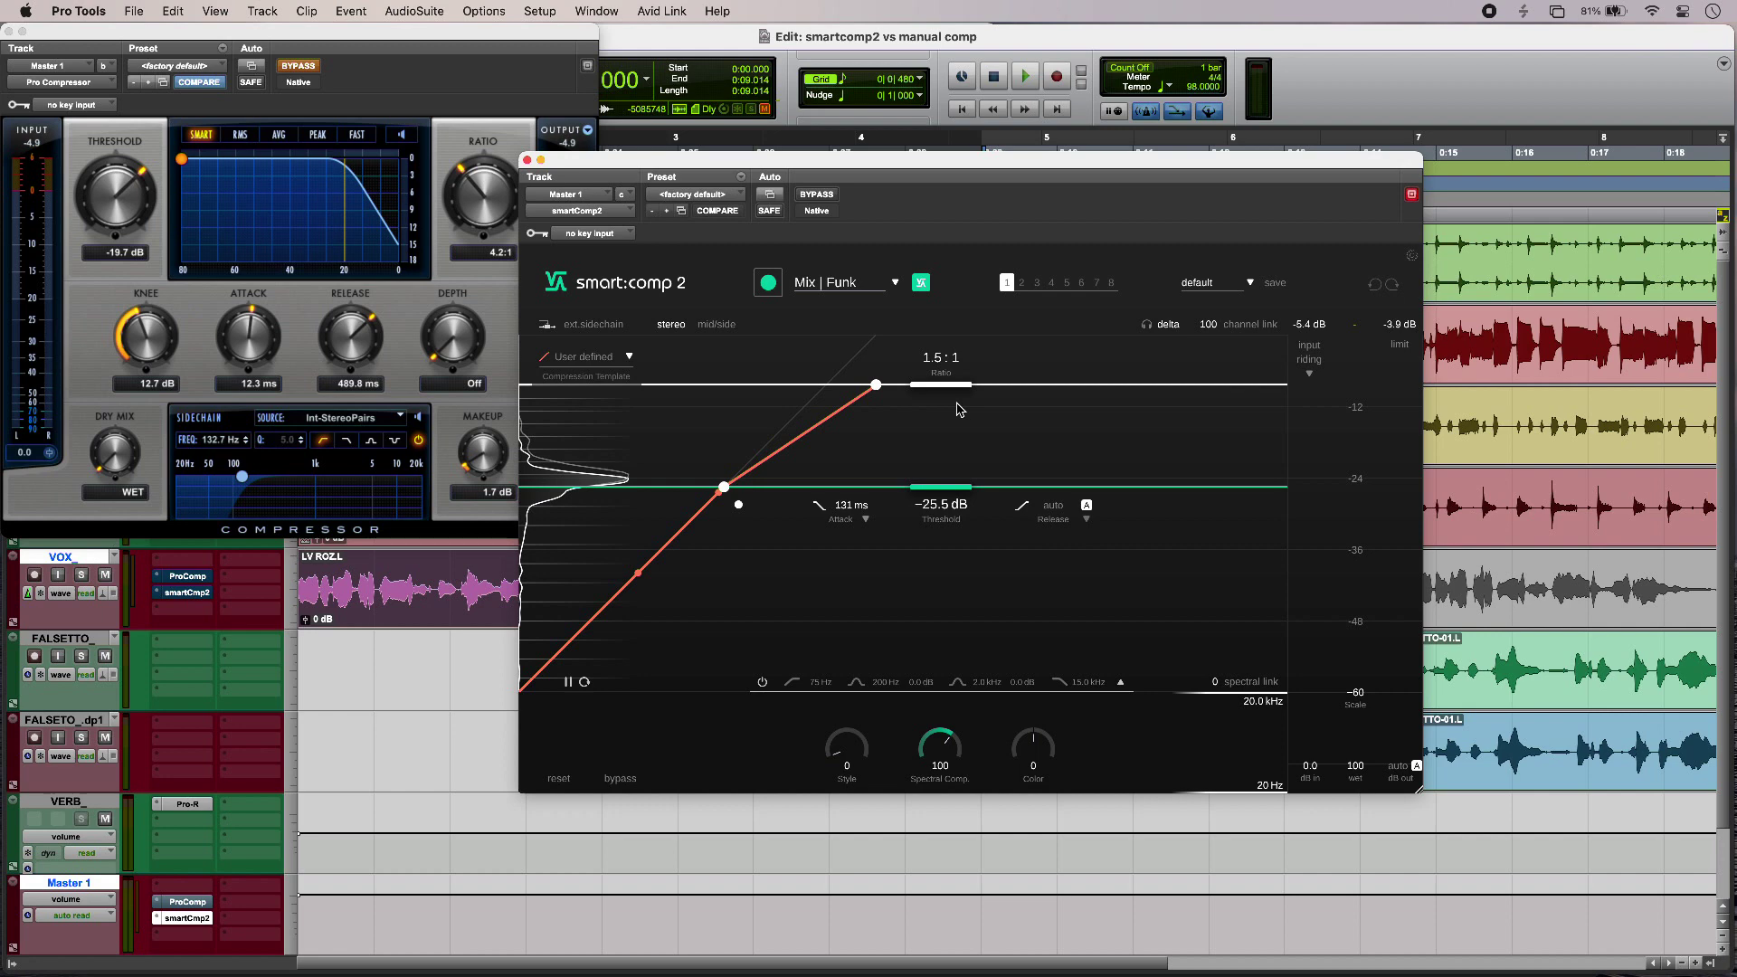
# Audition the full mix with the Pro Compressor and then with smart:comp 2 on Master 1 to compare the two
pyautogui.click(192, 902)
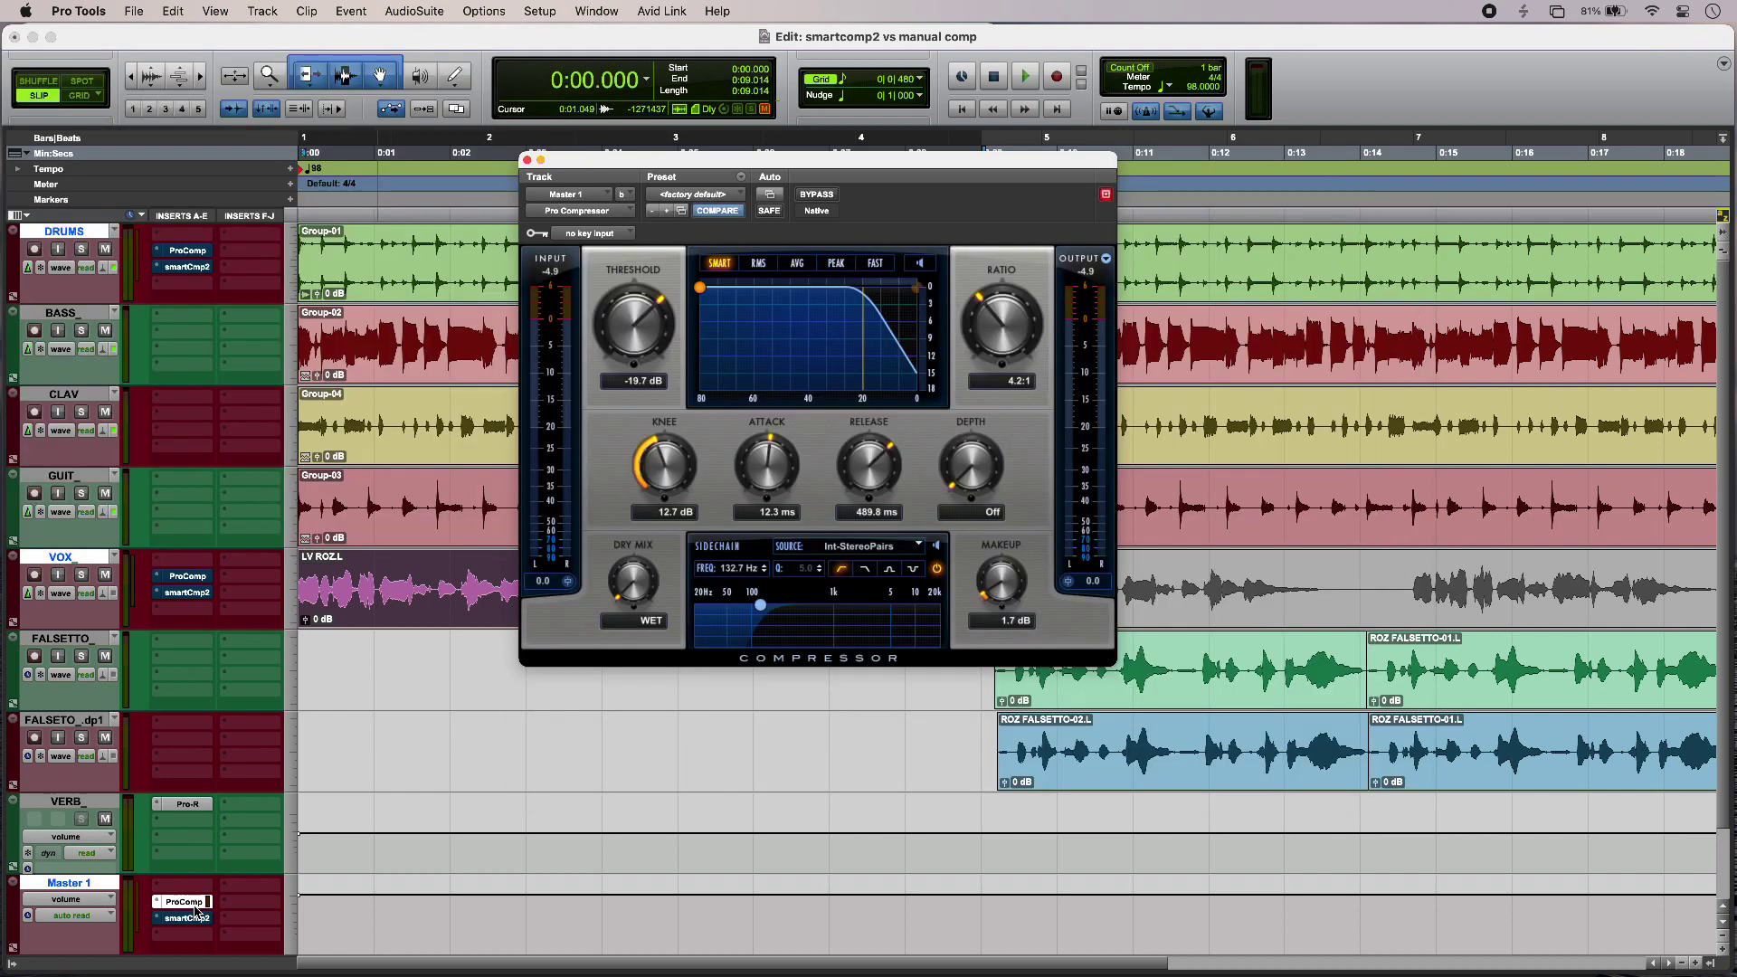
pyautogui.press('space')
pyautogui.click(193, 919)
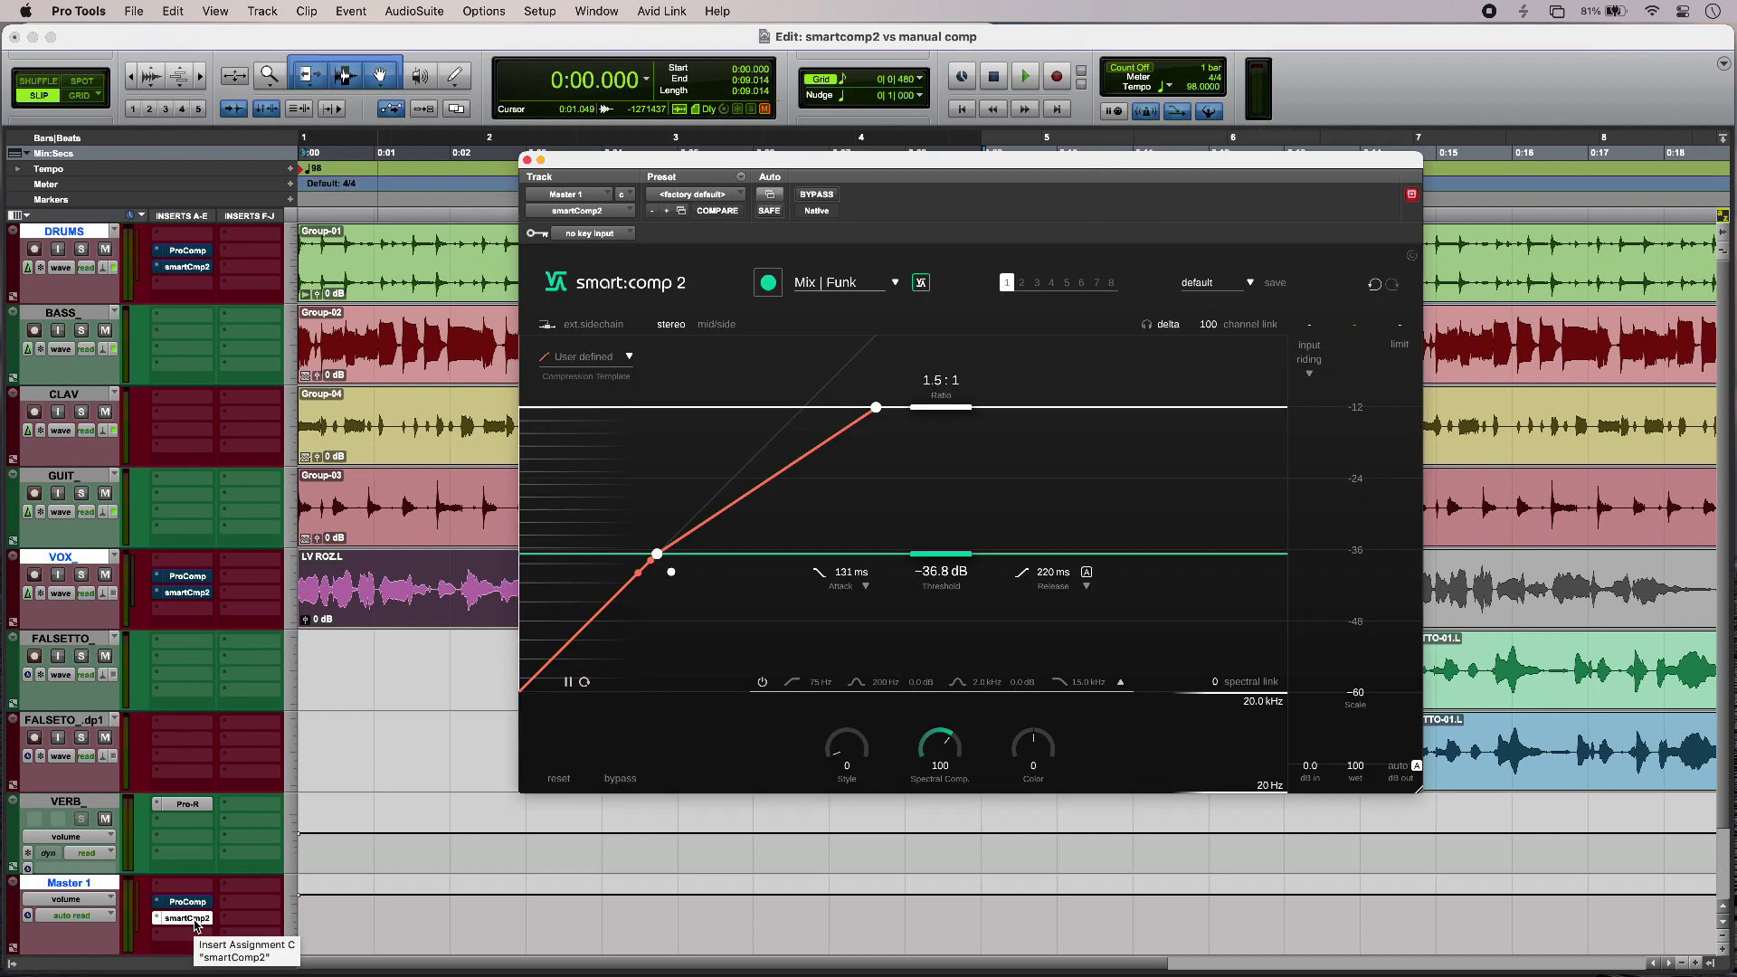
pyautogui.press('space')
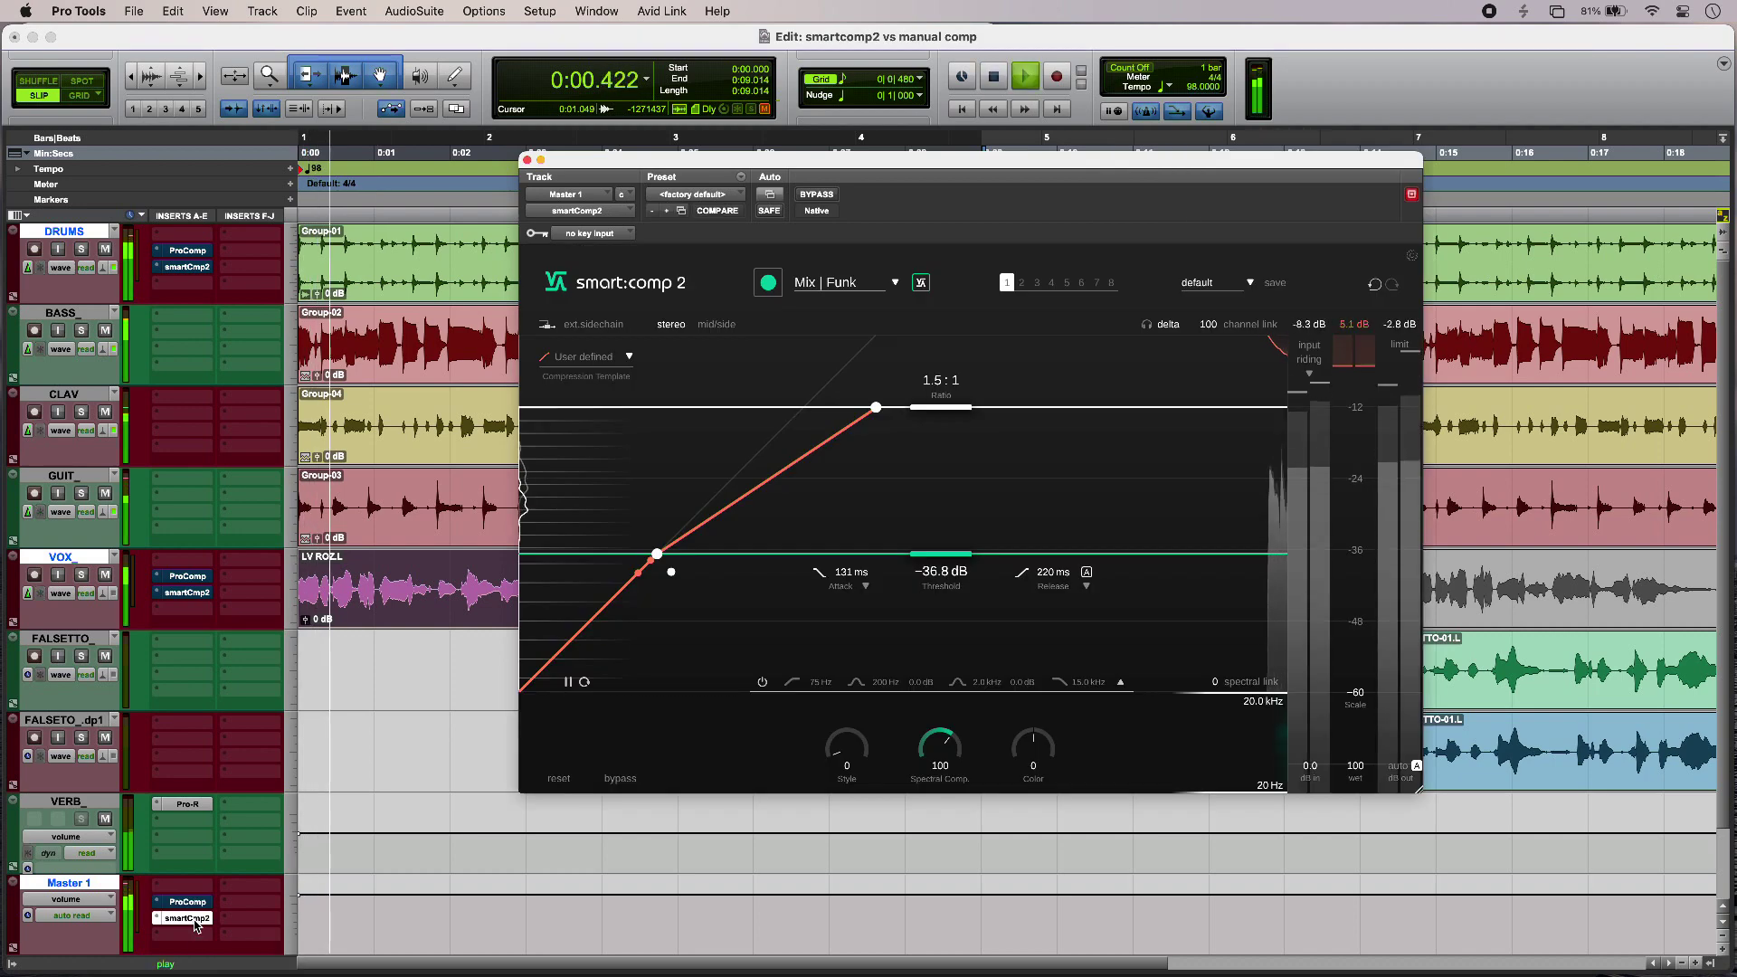